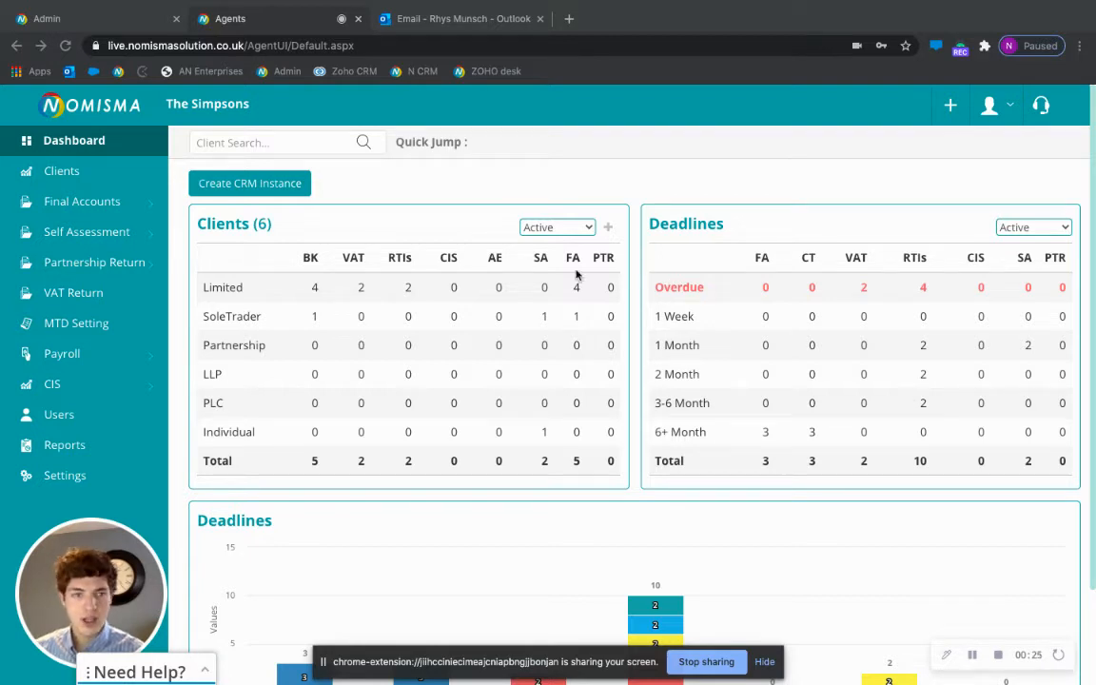
Go to the client list and open the bookkeeping company Barney's Bowl-A-Rama.
click(65, 171)
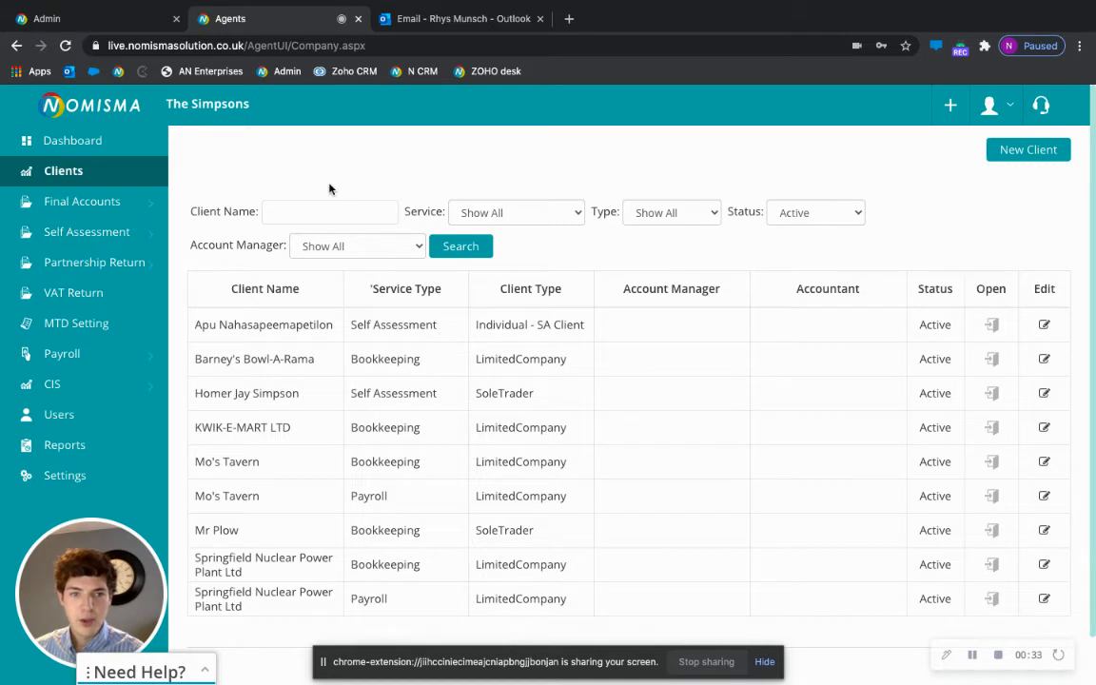
click(318, 214)
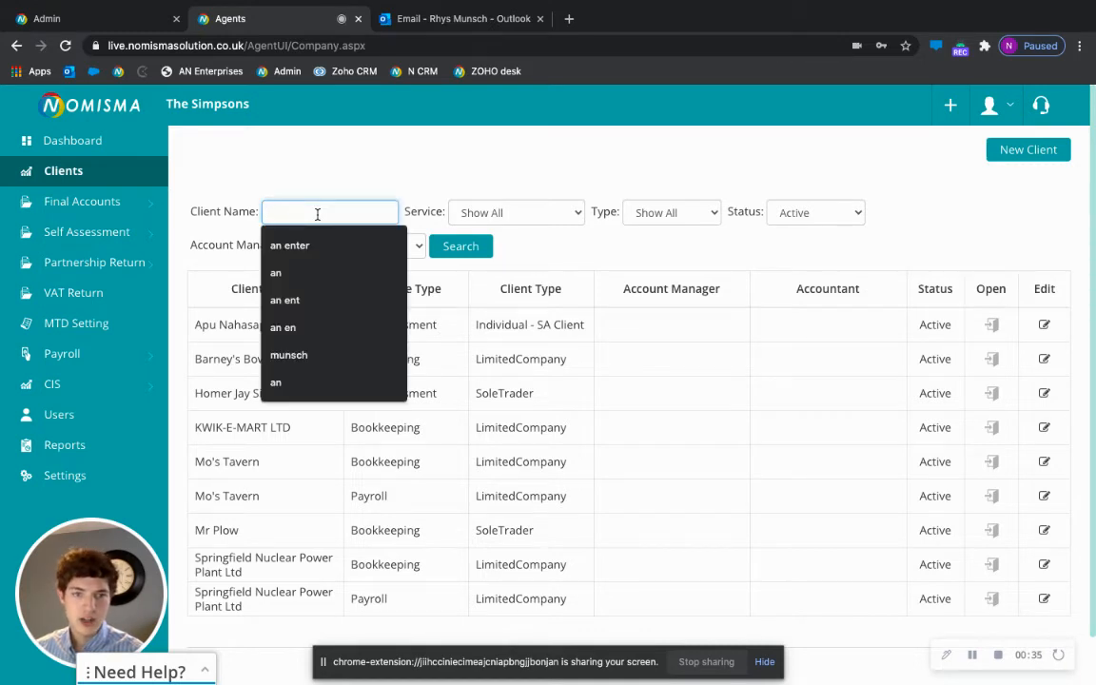
click(291, 178)
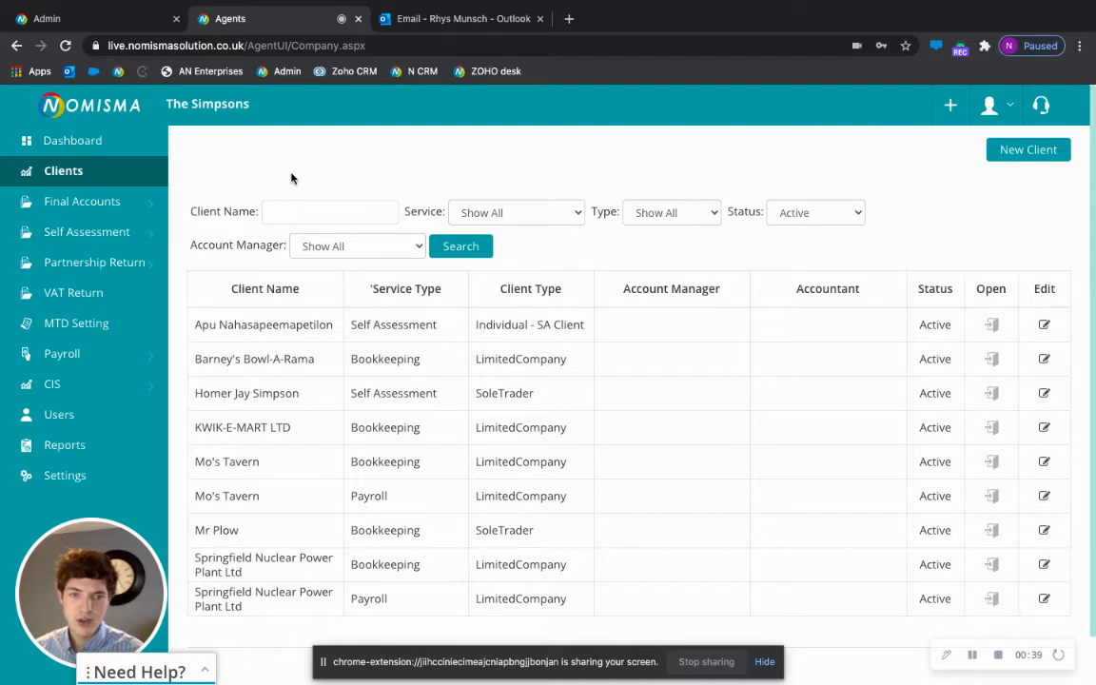
click(283, 362)
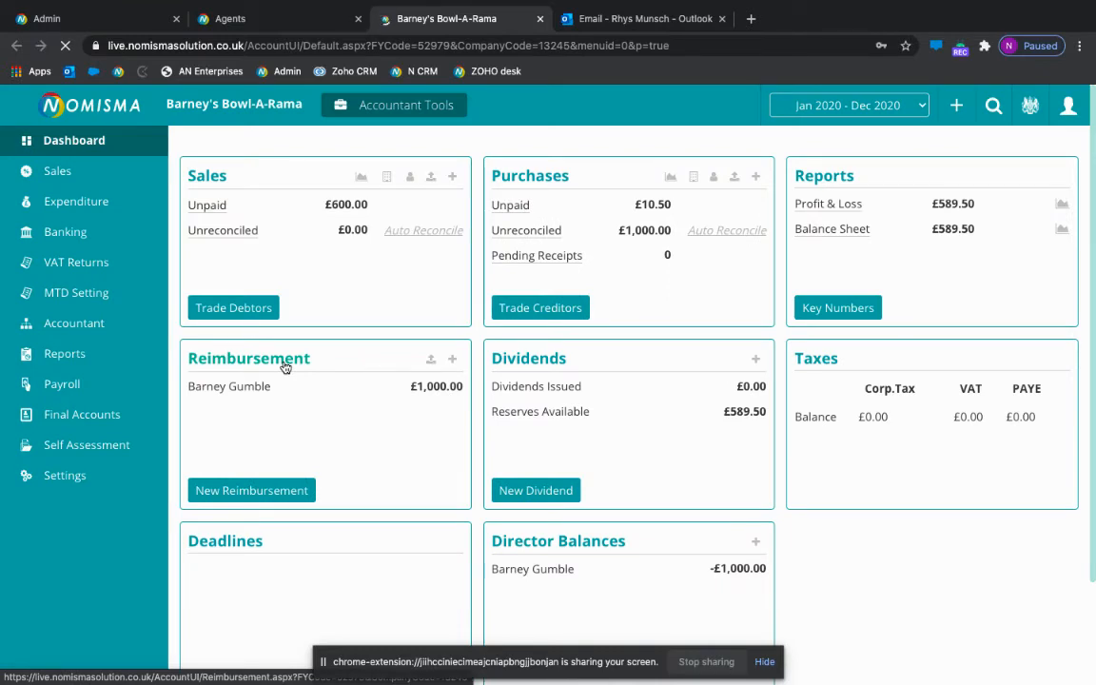
Check which accounting periods are available for the company.
click(859, 111)
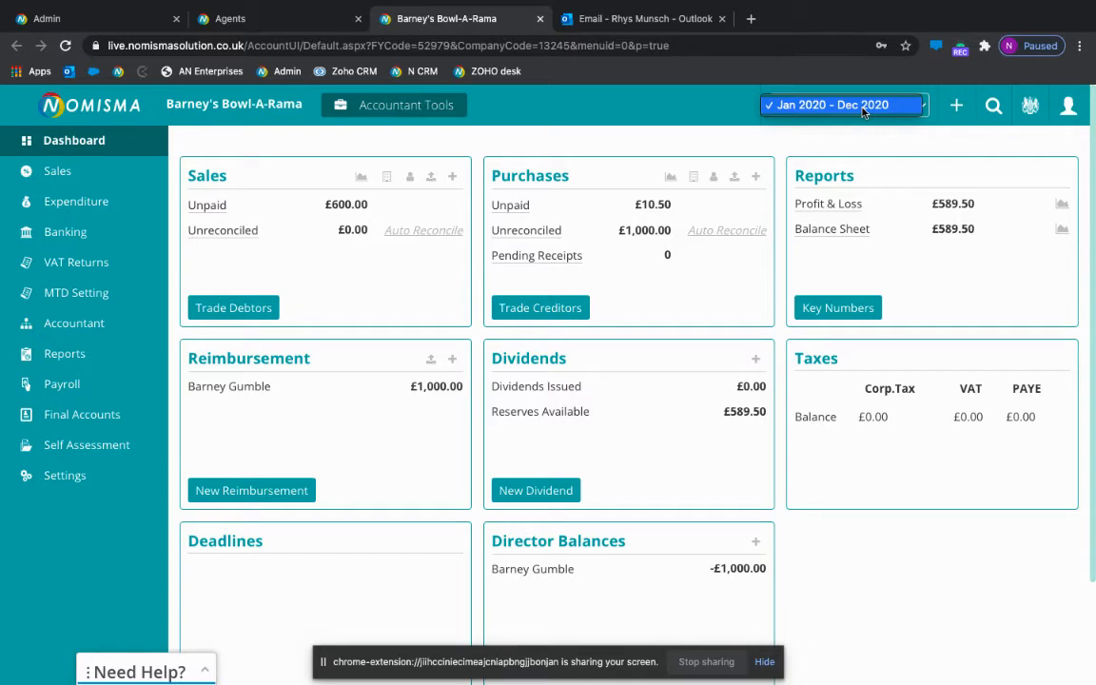
click(863, 112)
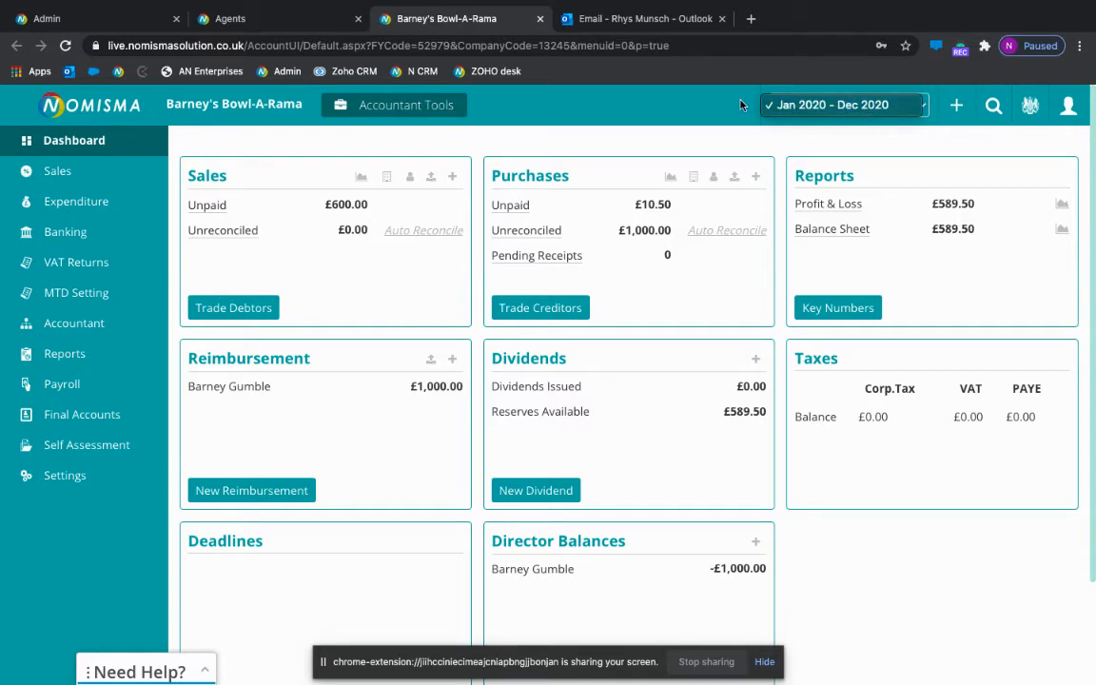
click(836, 106)
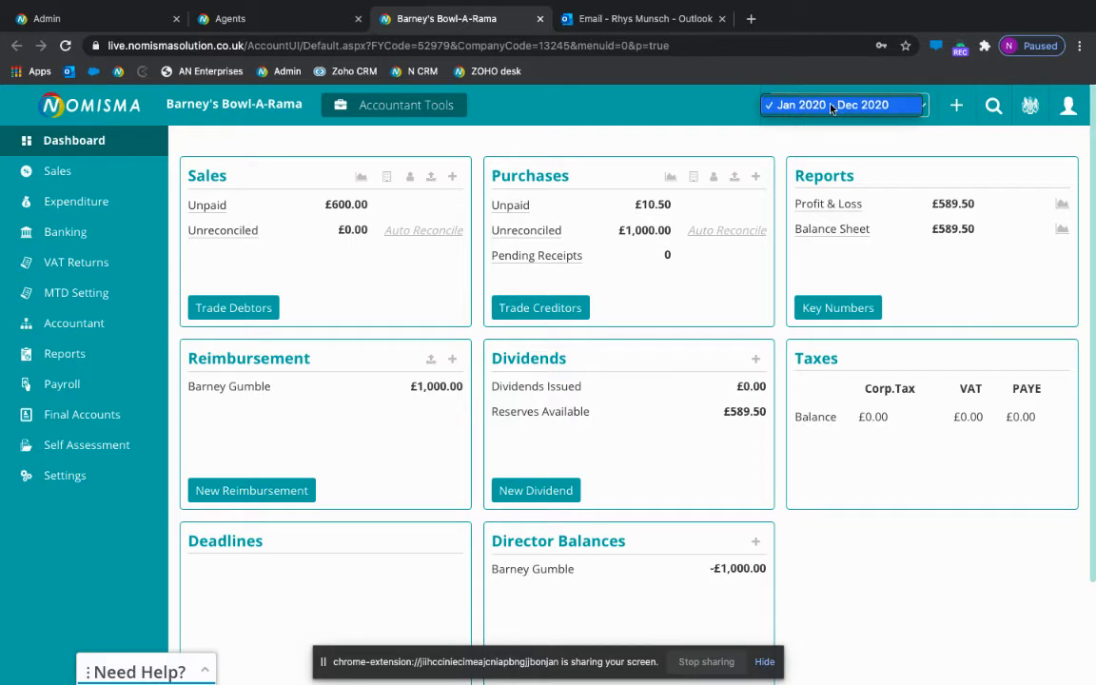
click(832, 107)
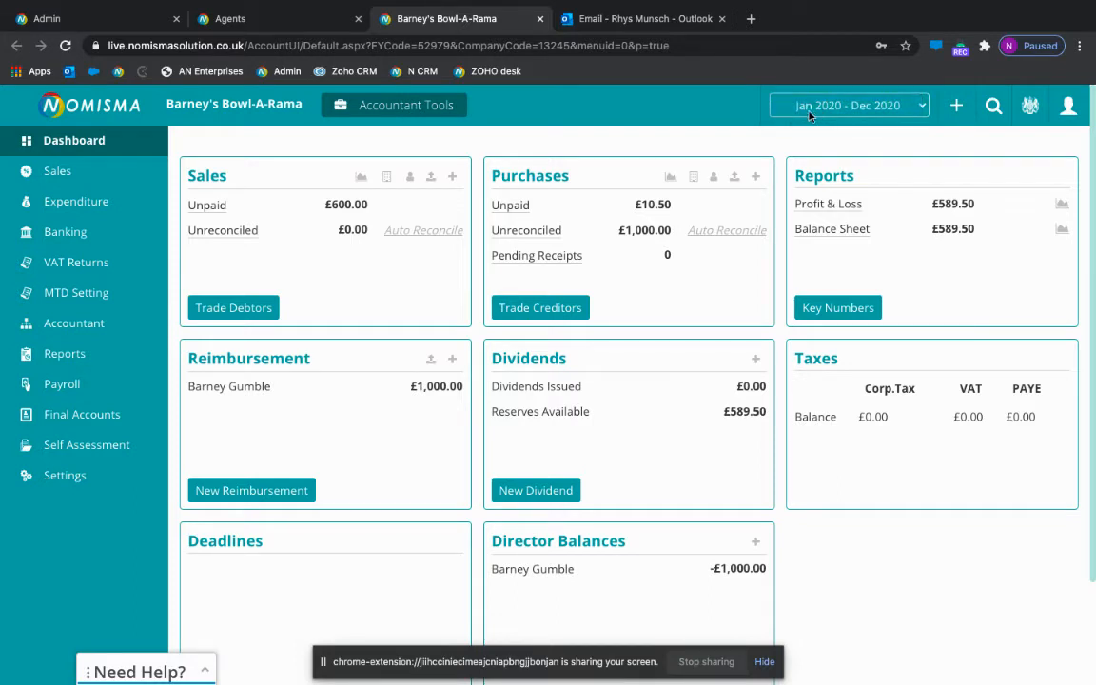
Go to the company's banking section and open the transaction upload page for the Nomisma Tutorial Test account.
click(95, 234)
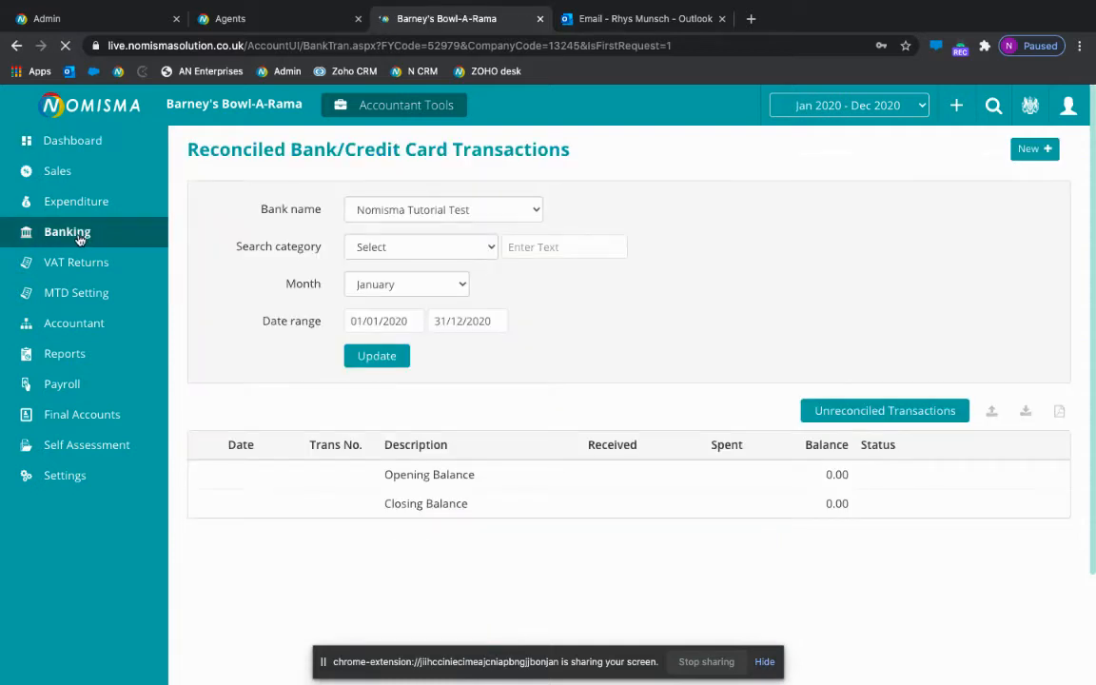
click(372, 214)
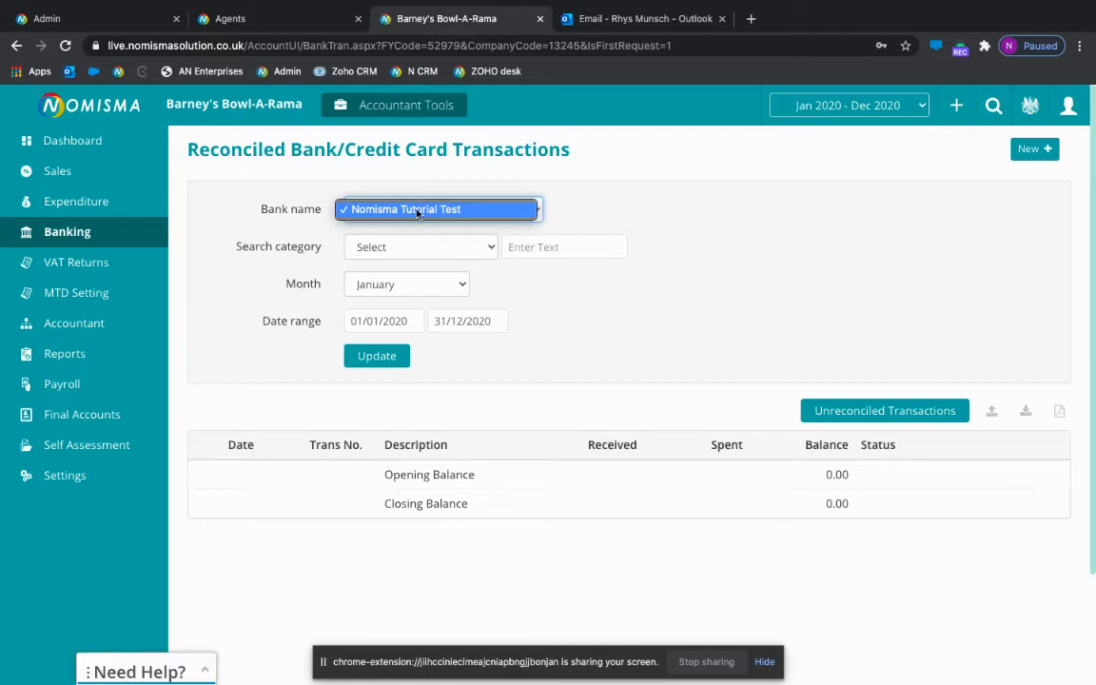
click(539, 174)
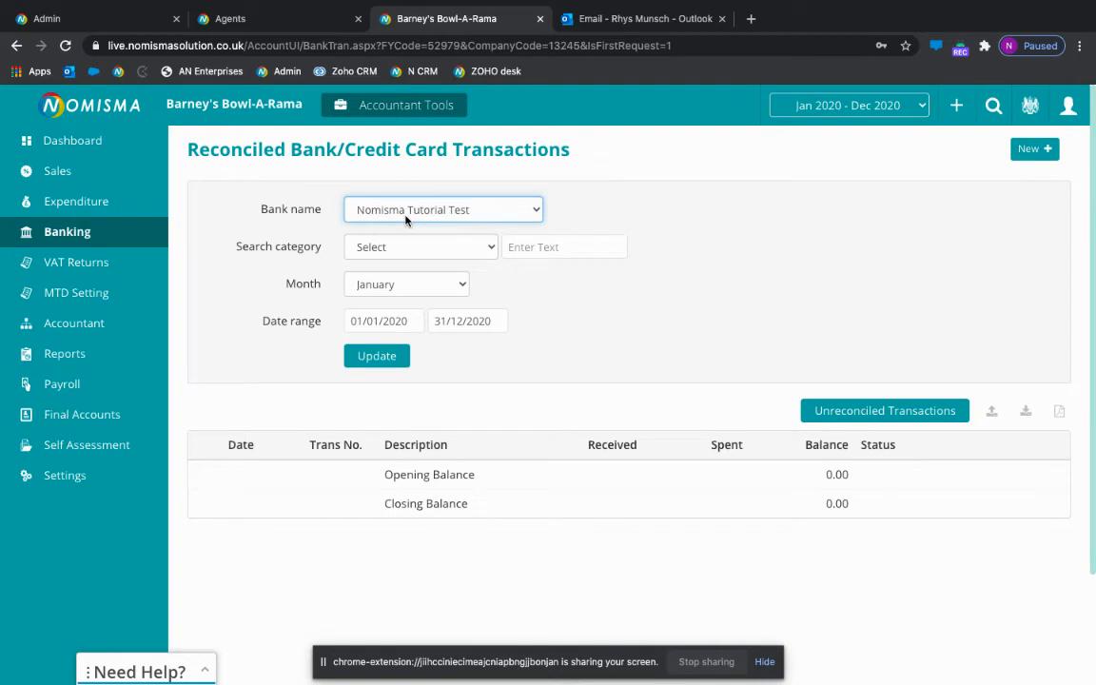
click(994, 412)
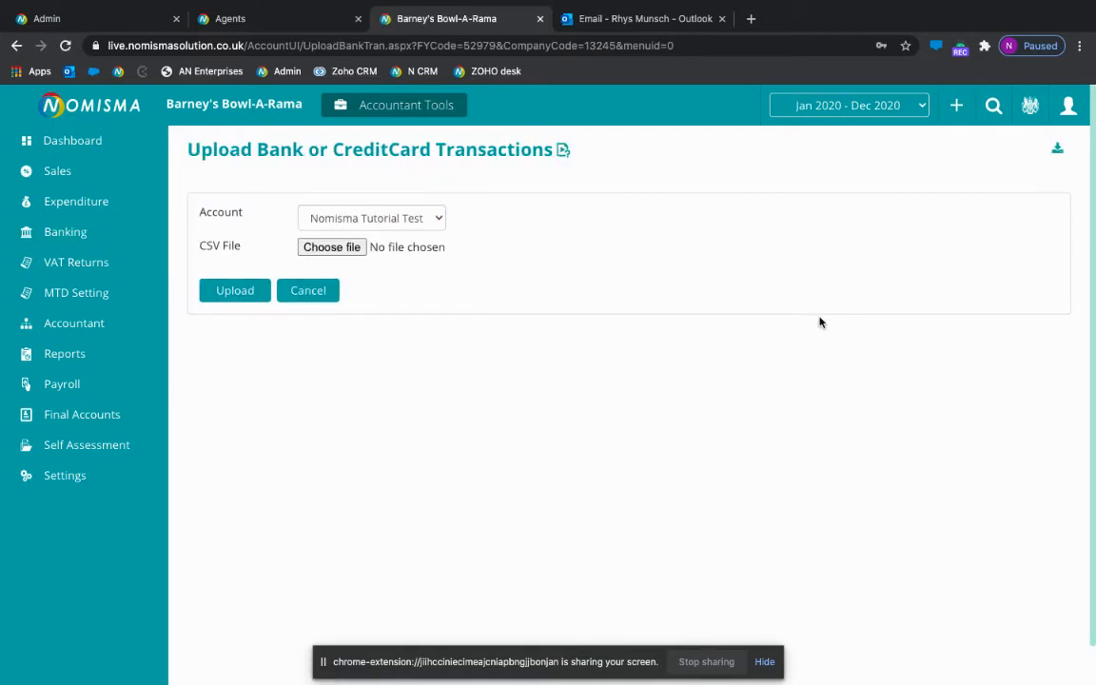
Download the sample bank transaction CSV and open it full screen in Excel.
click(1058, 152)
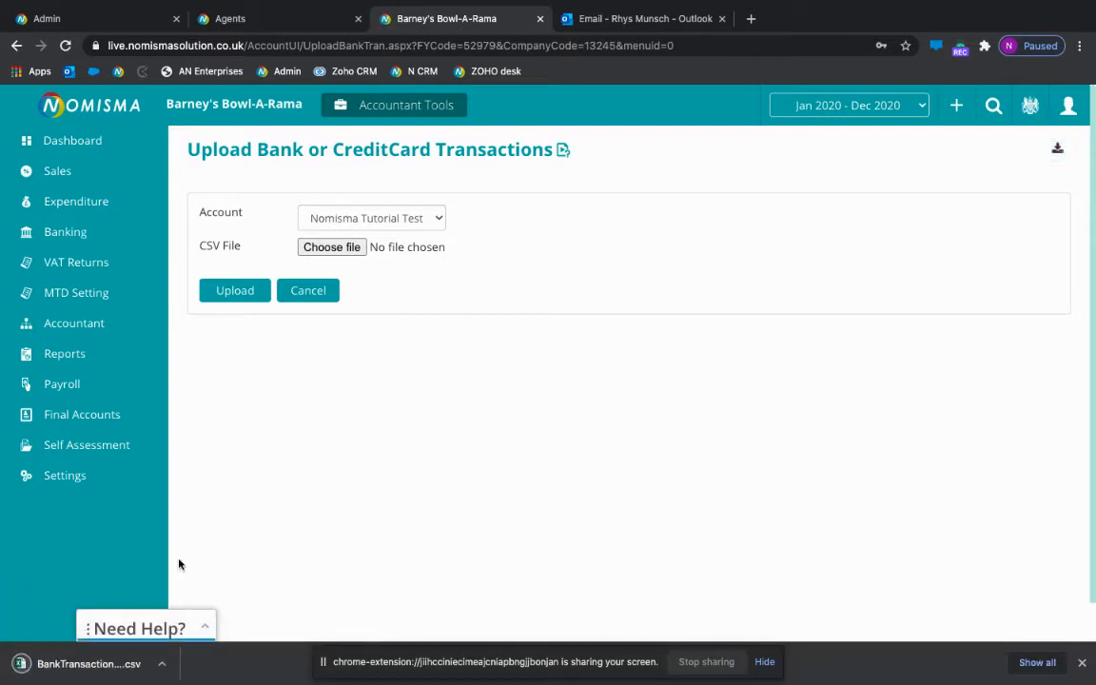
click(107, 663)
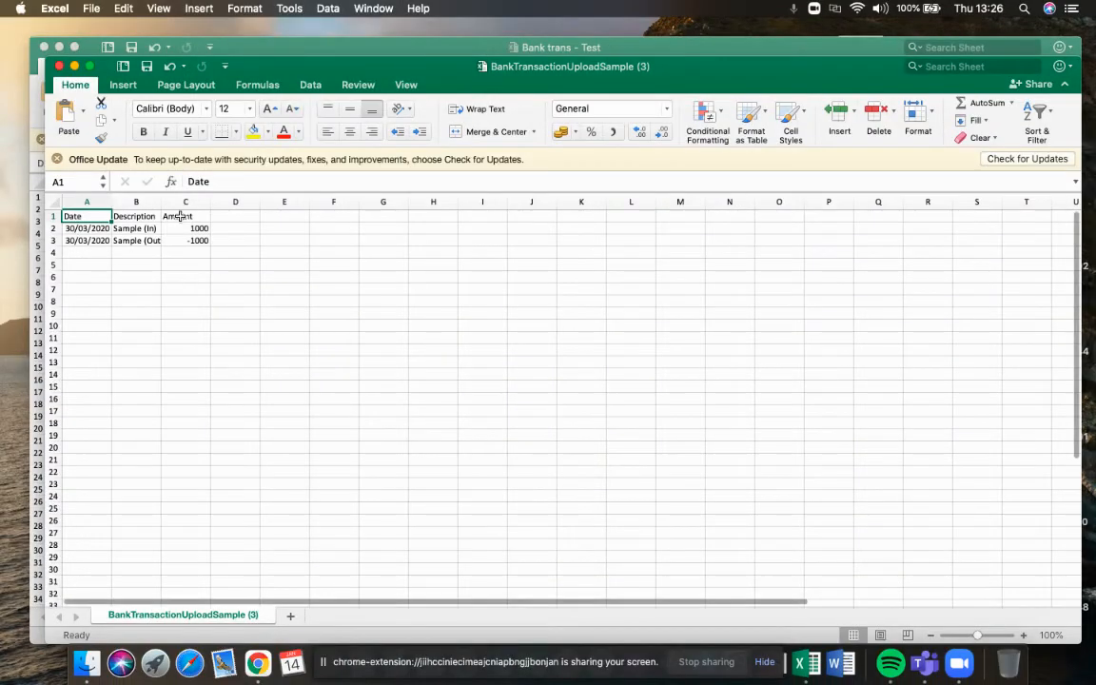
click(89, 65)
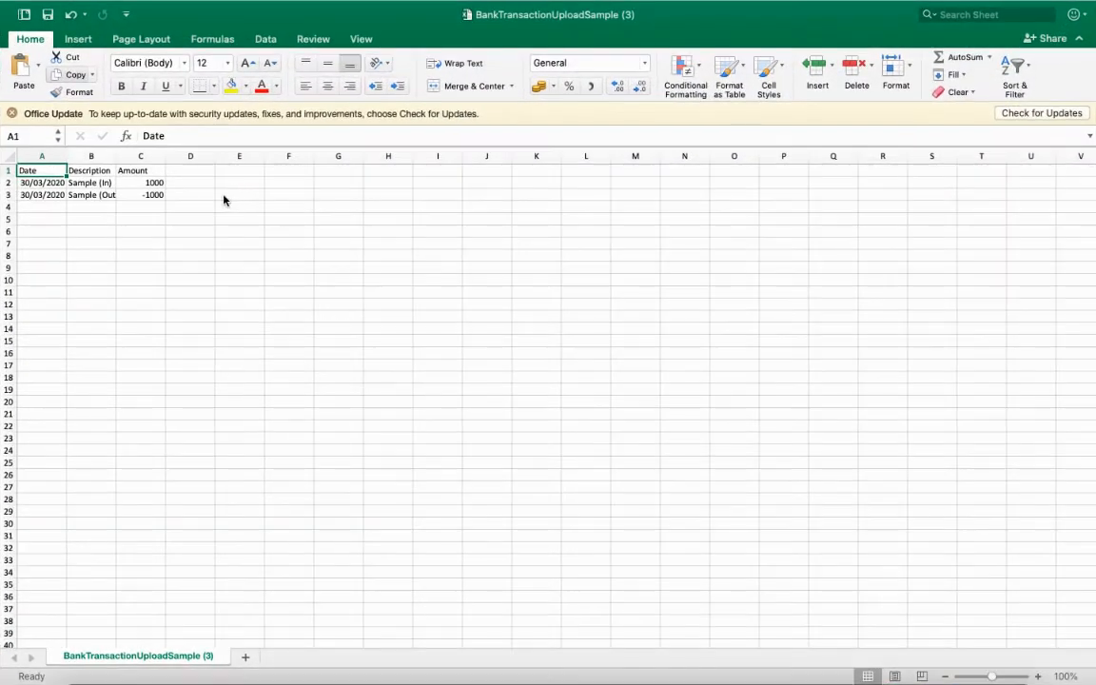
Enter the date 05/01/2020 in cell A4, below the sample transactions.
click(49, 206)
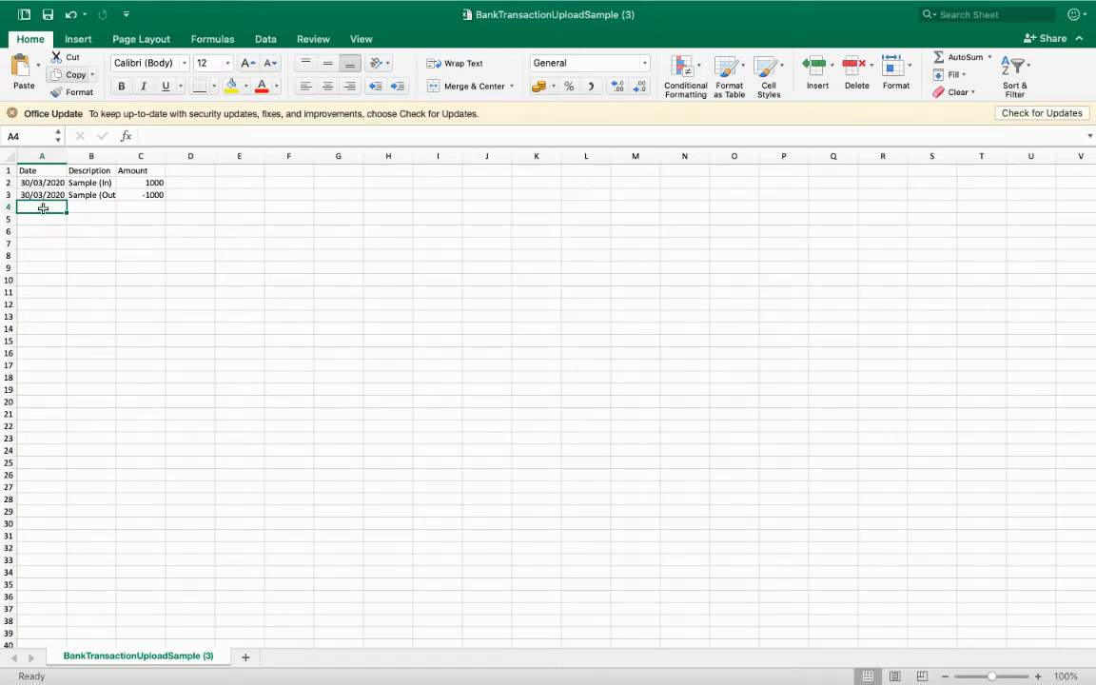
text(01/01)
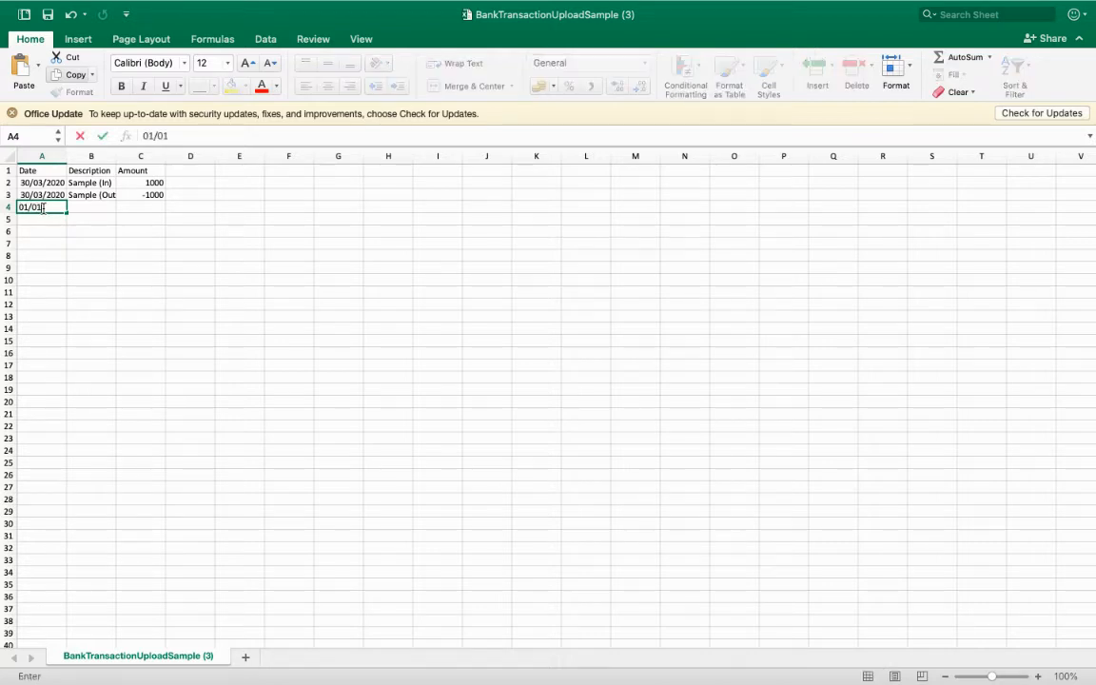
key(BackSpace)
key(BackSpace)
key(BackSpace)
key(BackSpace)
key(BackSpace)
text(5/01/20)
Complete row 4 with the description Tutorial Test and the amount 5000.
click(102, 206)
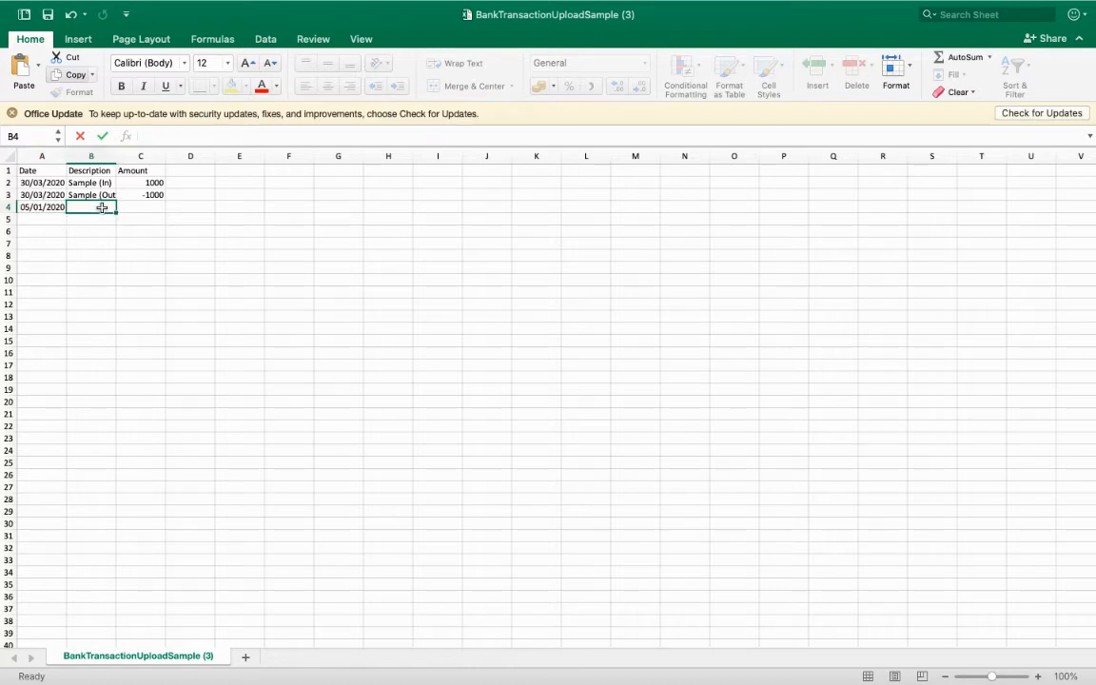
text(Tutorial Test)
click(150, 207)
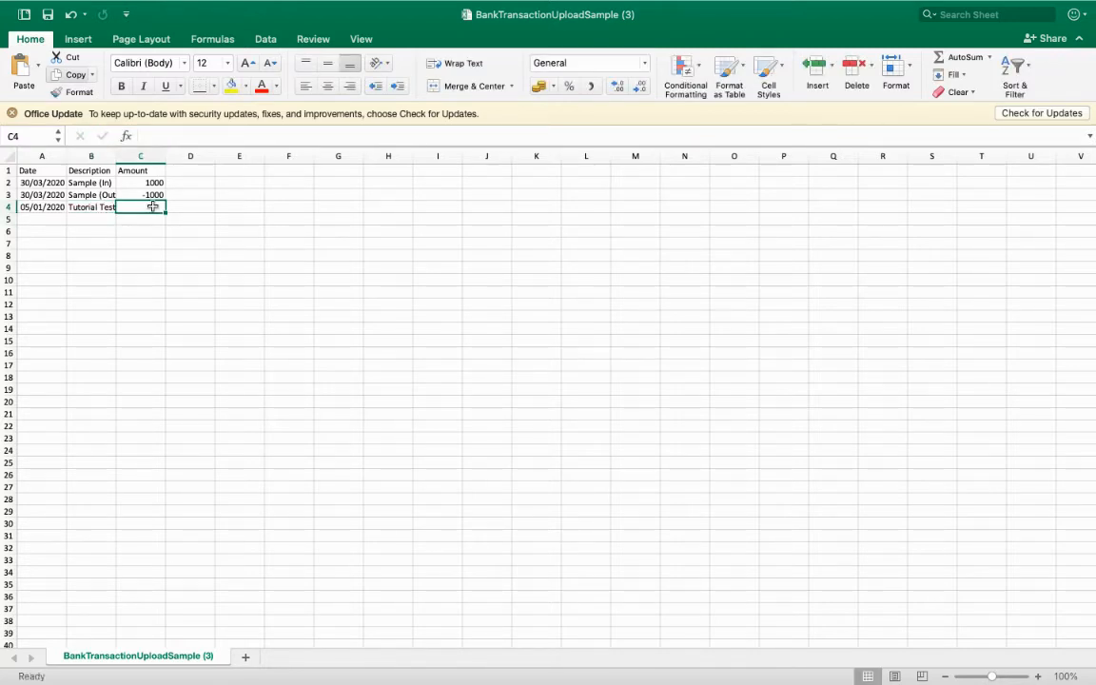
text(5000)
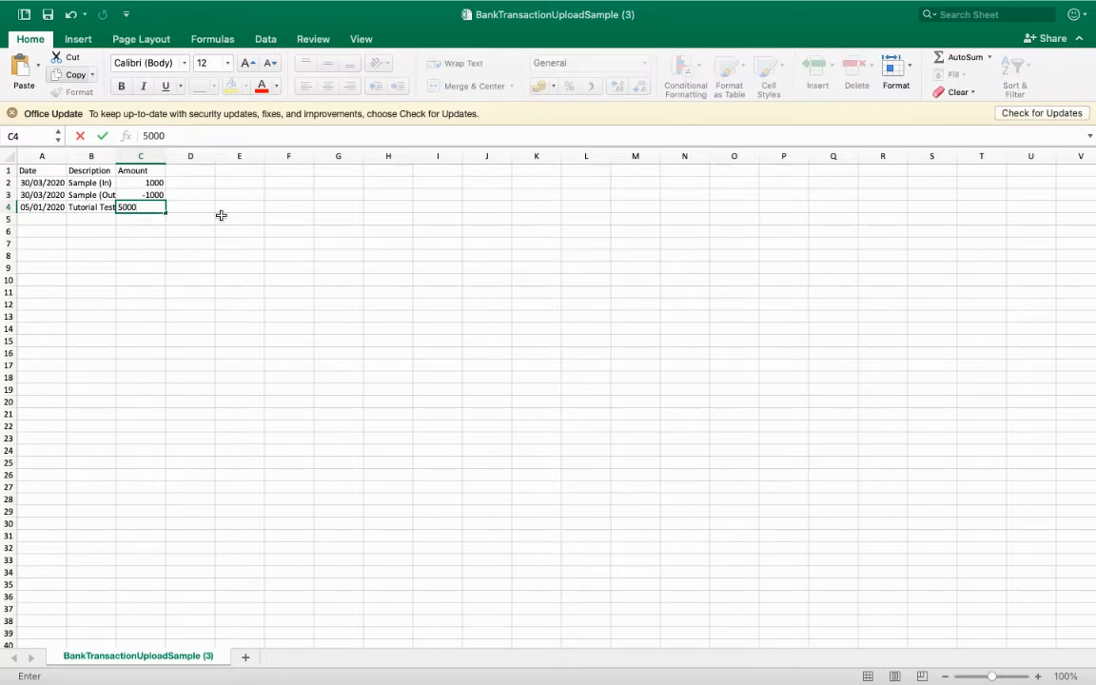
click(219, 213)
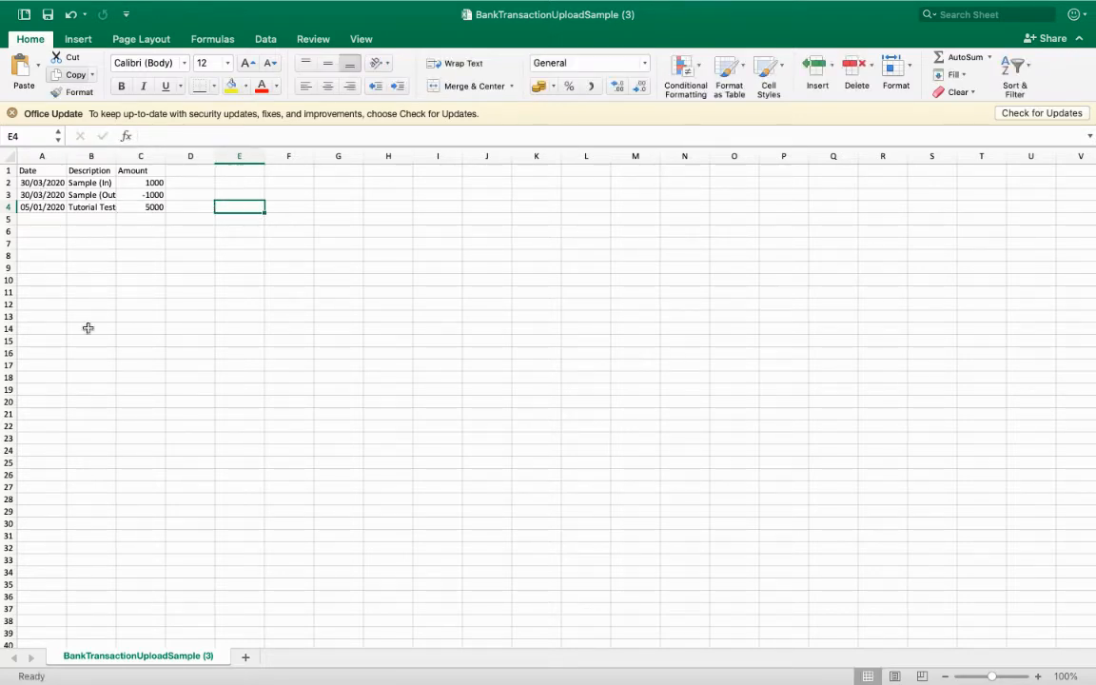
Save a copy of the sheet to the Desktop as a CSV file named BankTransaction - Nom Test.
mouse_move(56, 5)
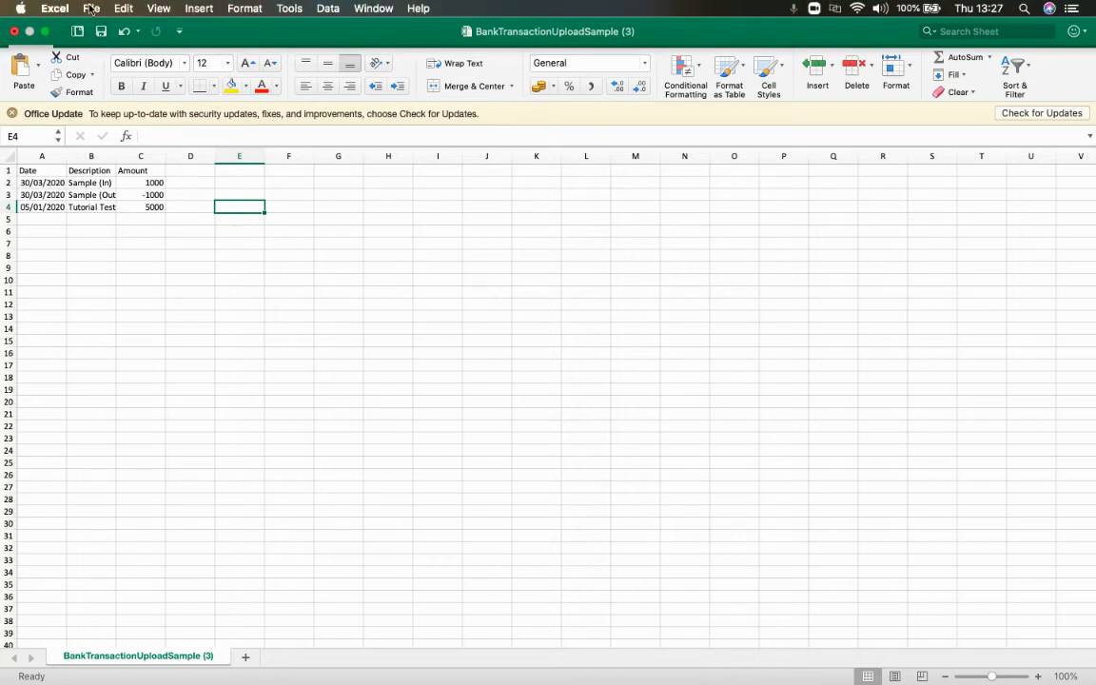
click(91, 8)
click(303, 159)
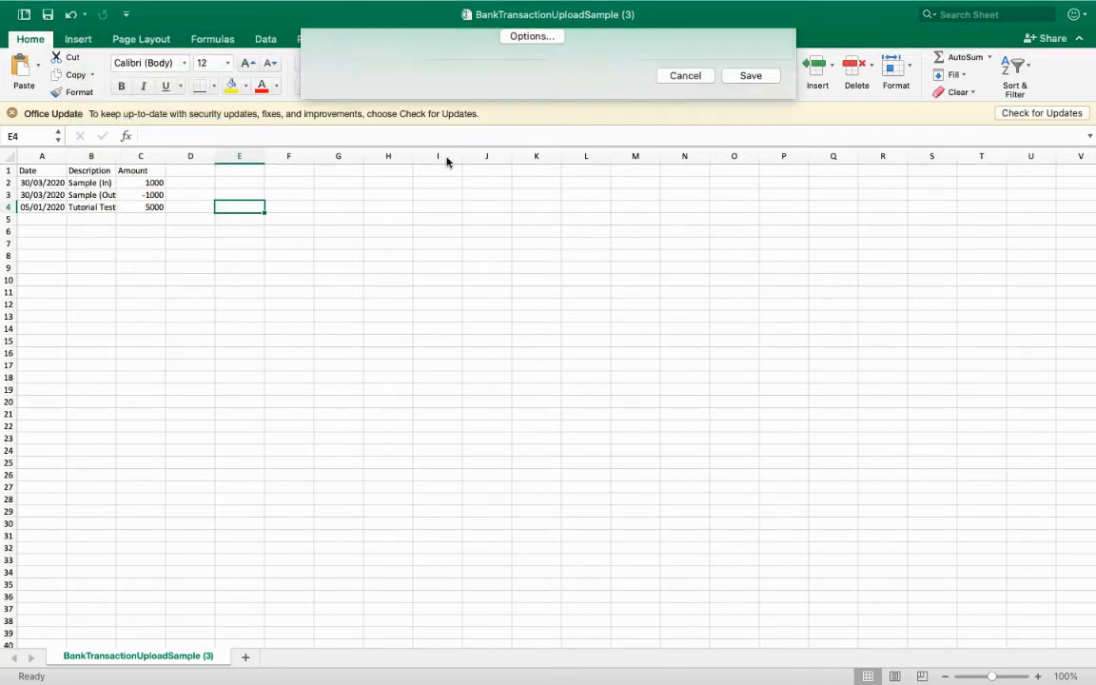
click(642, 48)
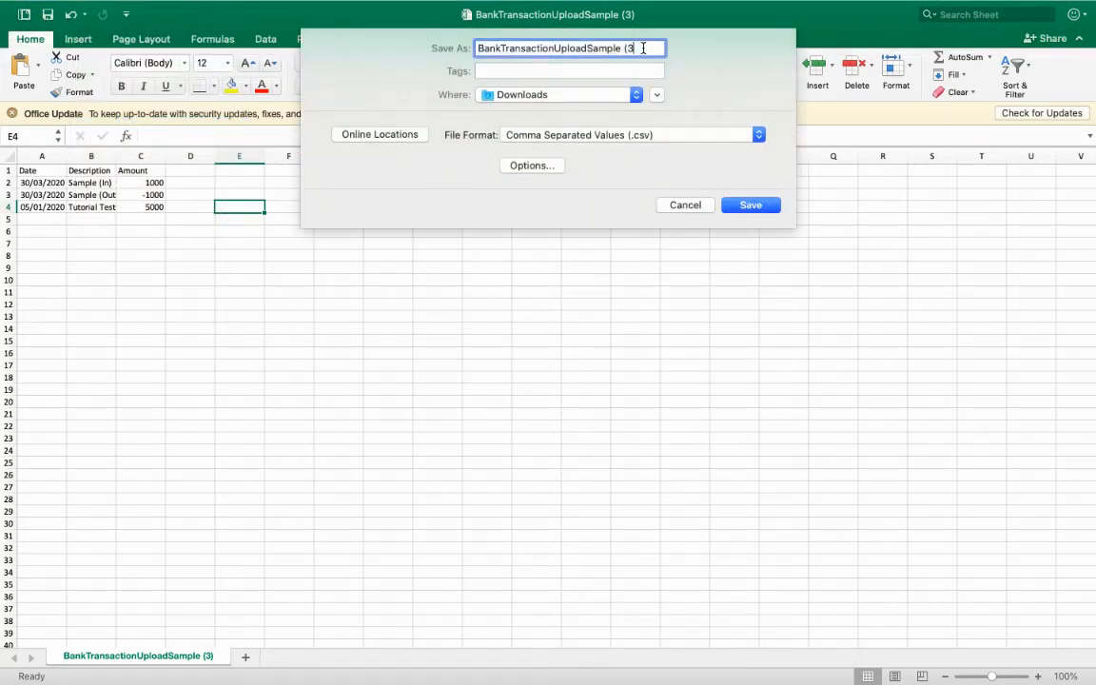
key(BackSpace)
key(BackSpace)
key(BackSpace)
key(BackSpace)
text(- Nom)
click(540, 94)
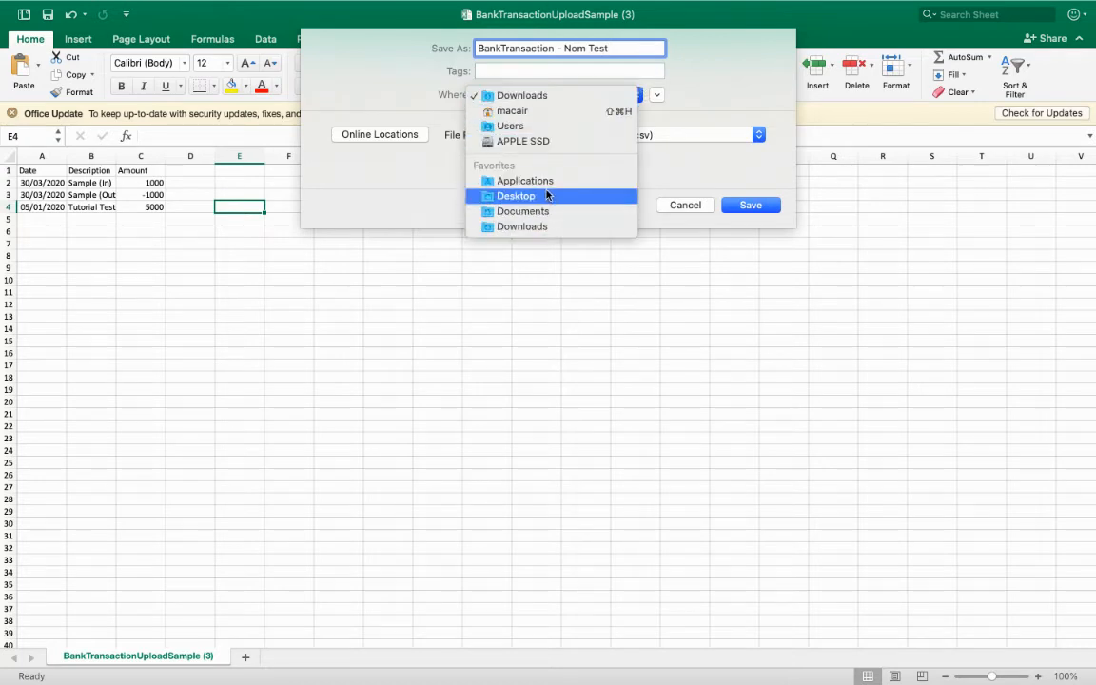
click(514, 195)
click(751, 205)
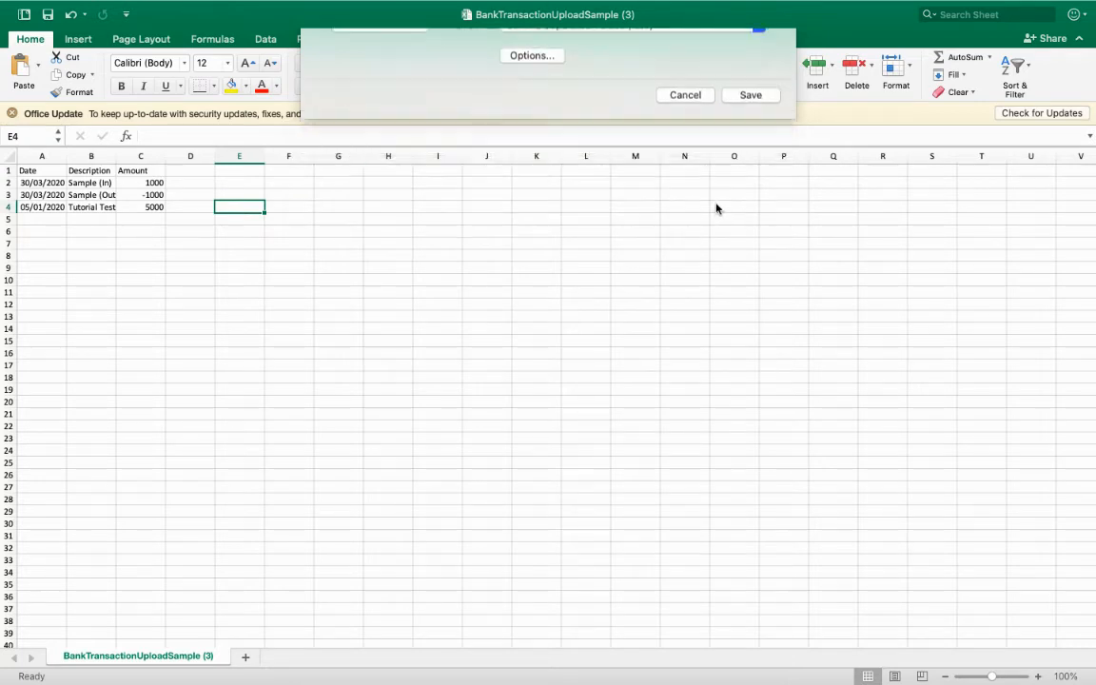
click(652, 245)
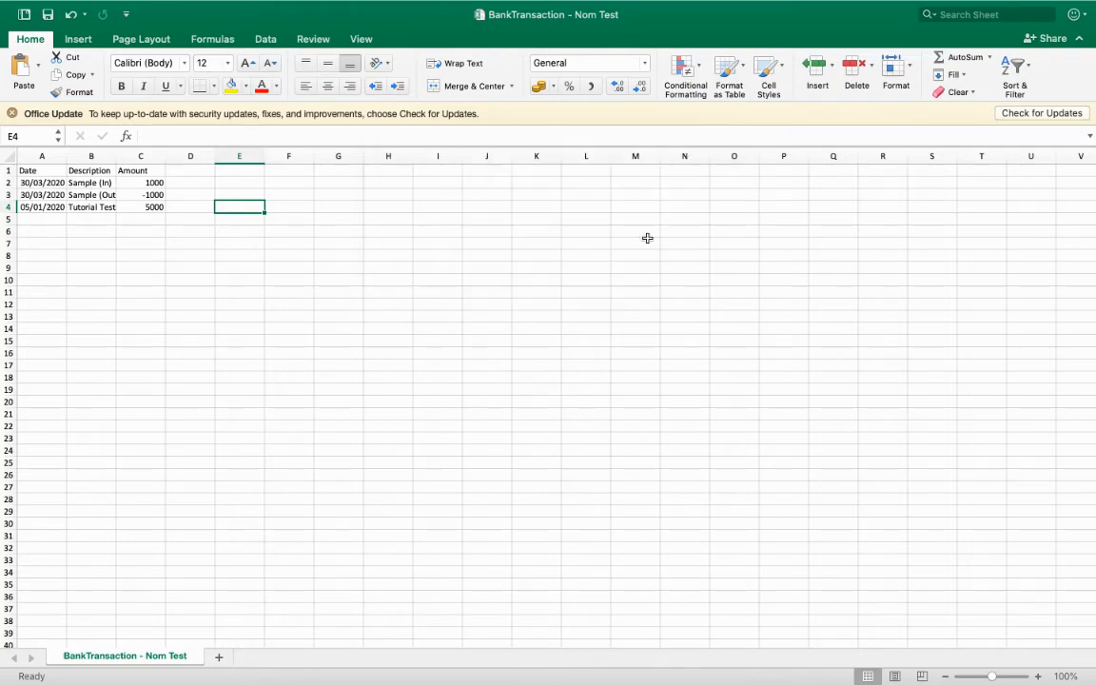
Switch back to Chrome and upload the Desktop file Bank trans - Test to the Nomisma Tutorial Test account.
click(39, 33)
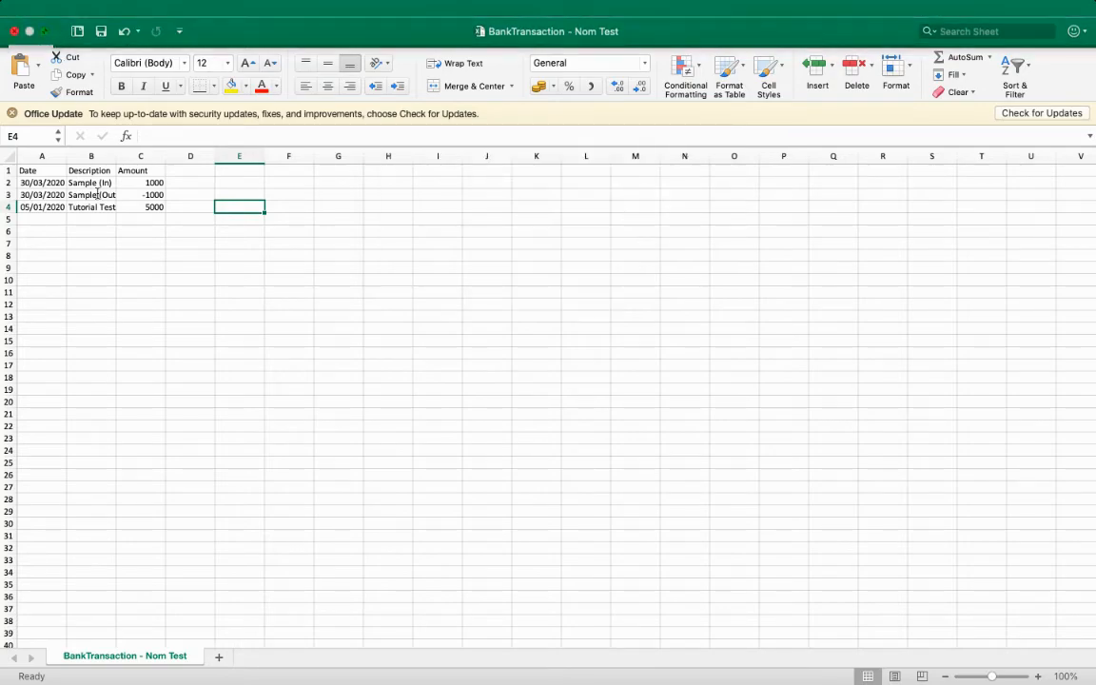
click(257, 663)
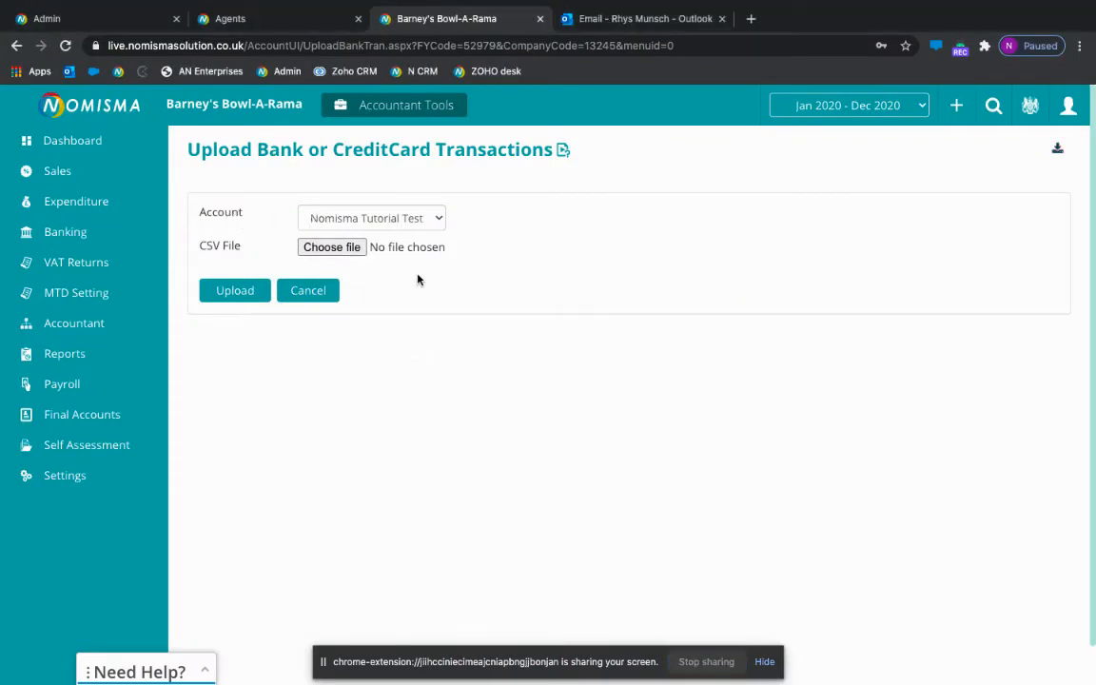
click(348, 249)
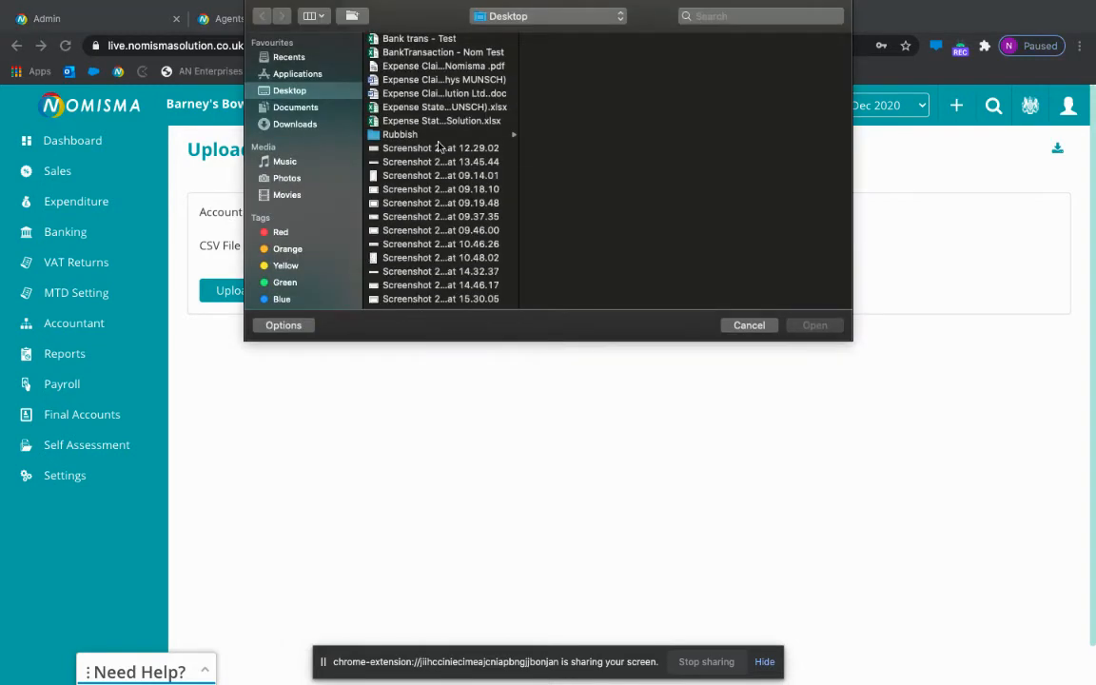
click(392, 39)
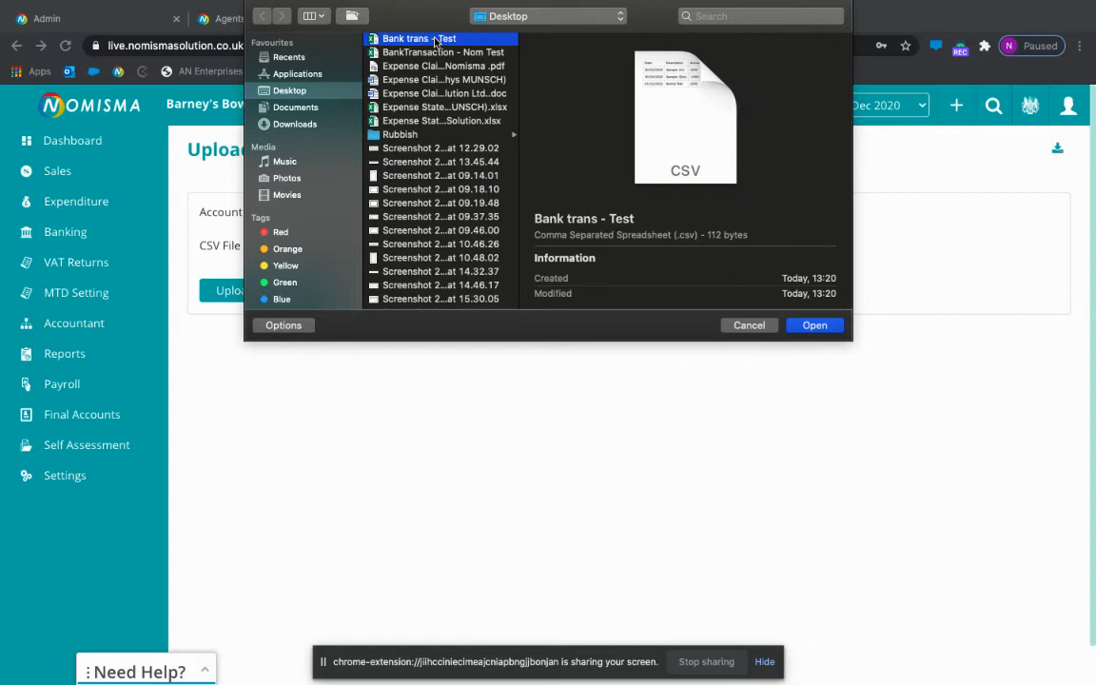
click(816, 323)
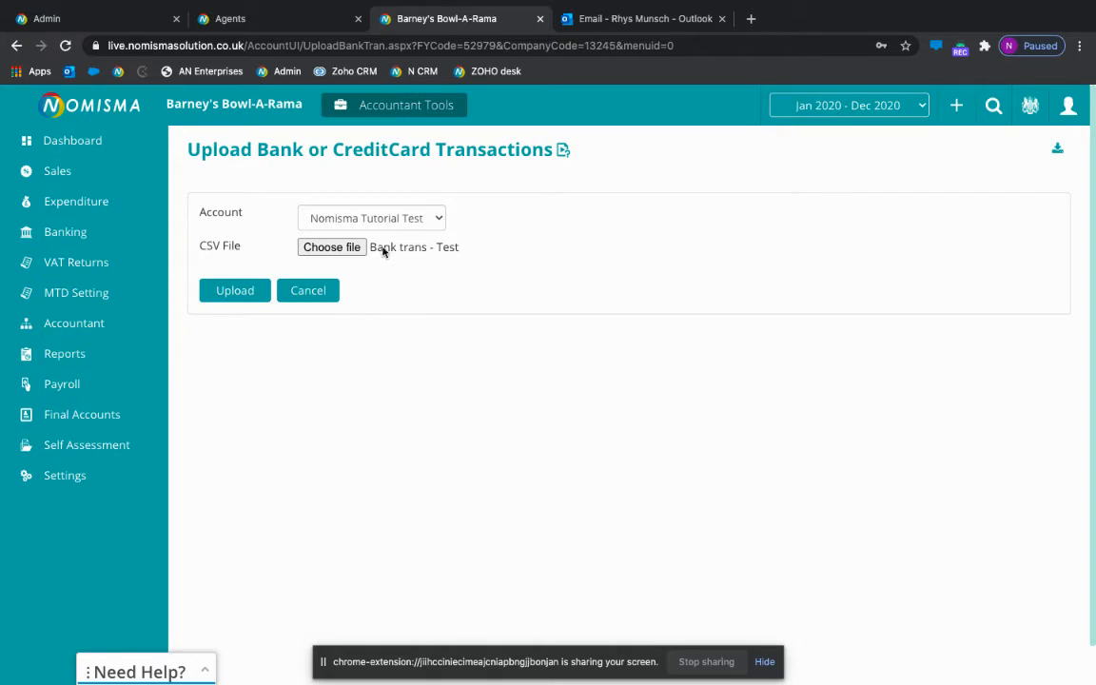
click(242, 295)
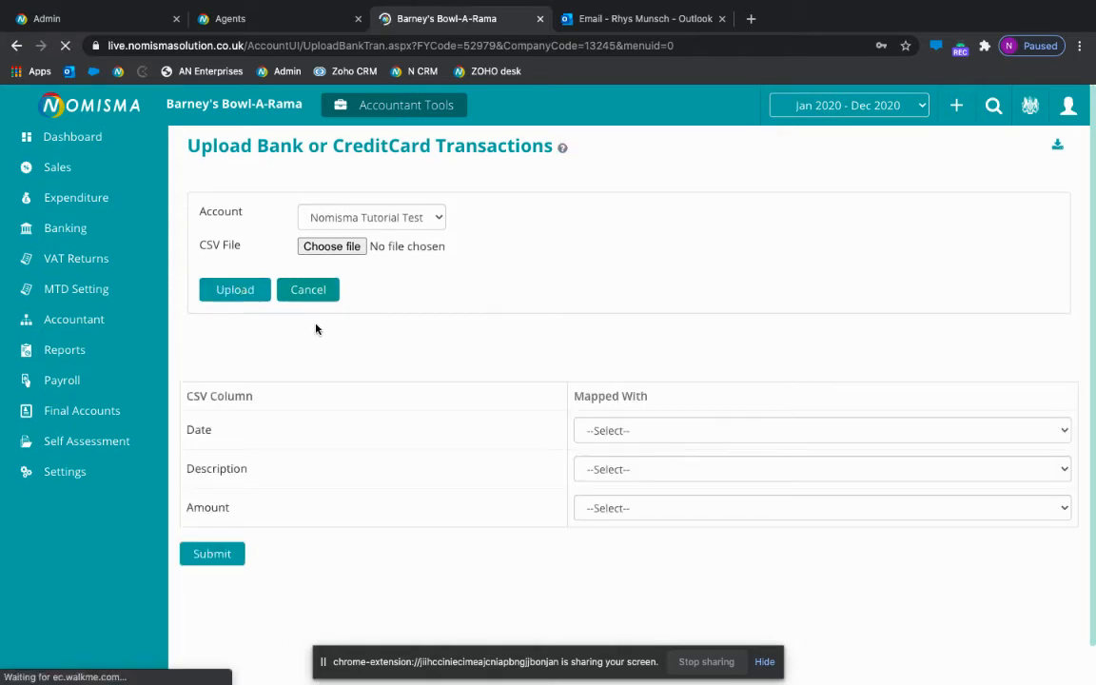
Map the CSV columns Date, Description and Amount to the fields of the same names and submit the mapping.
scroll(286, 352, down, 1)
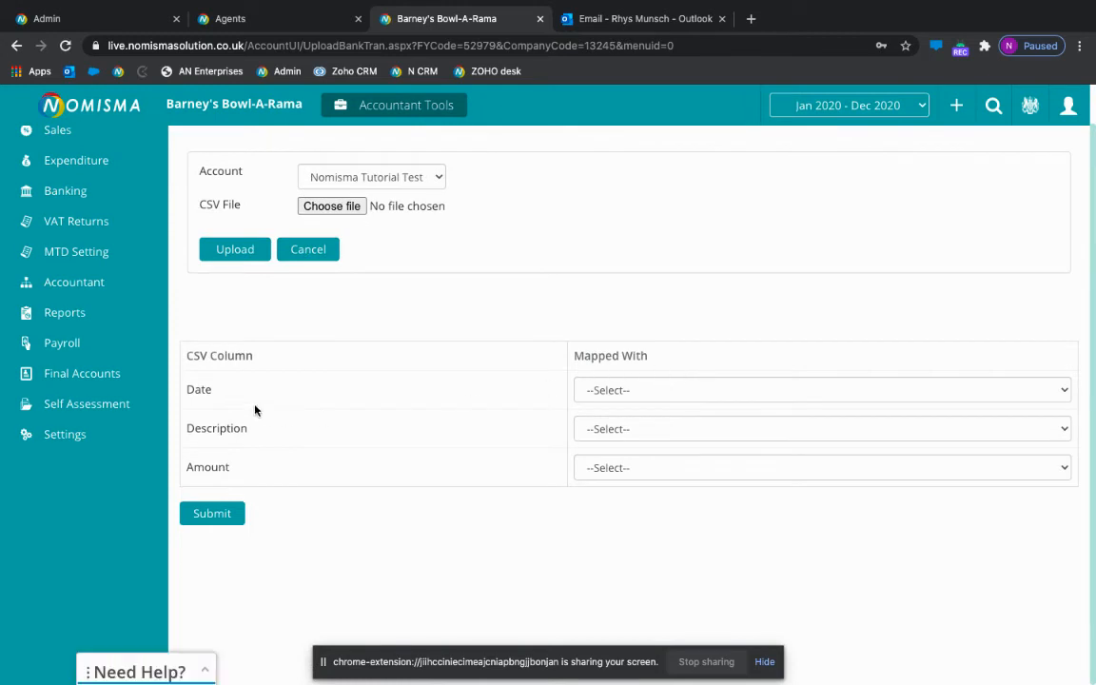
click(683, 390)
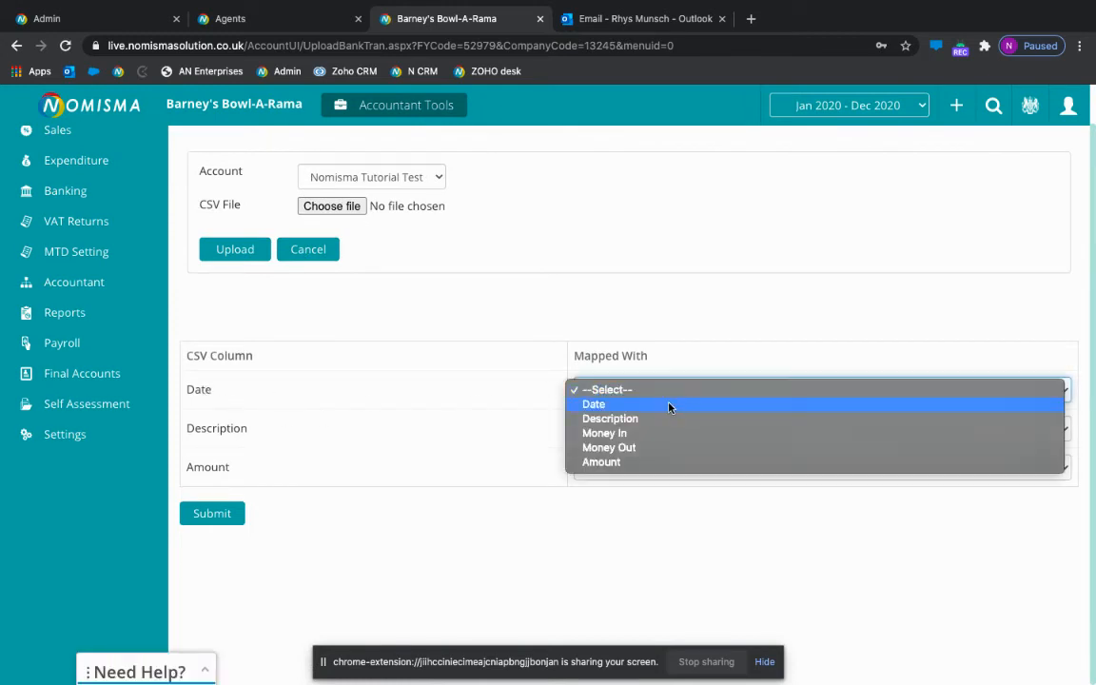
click(671, 408)
click(661, 429)
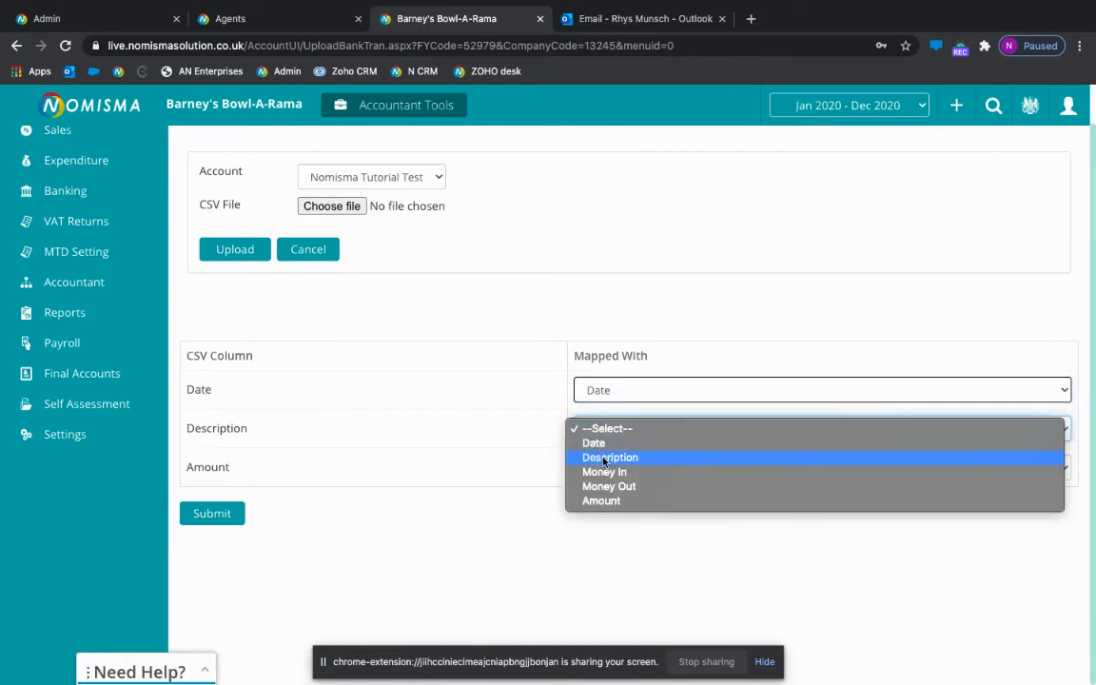
click(608, 458)
click(623, 467)
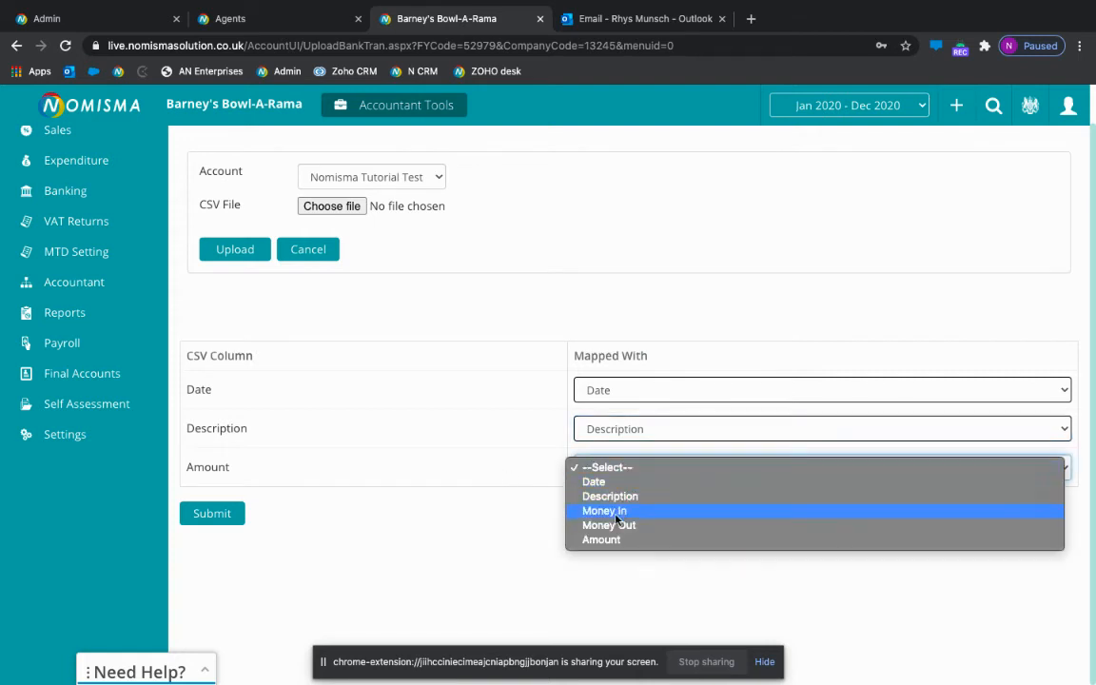
click(616, 542)
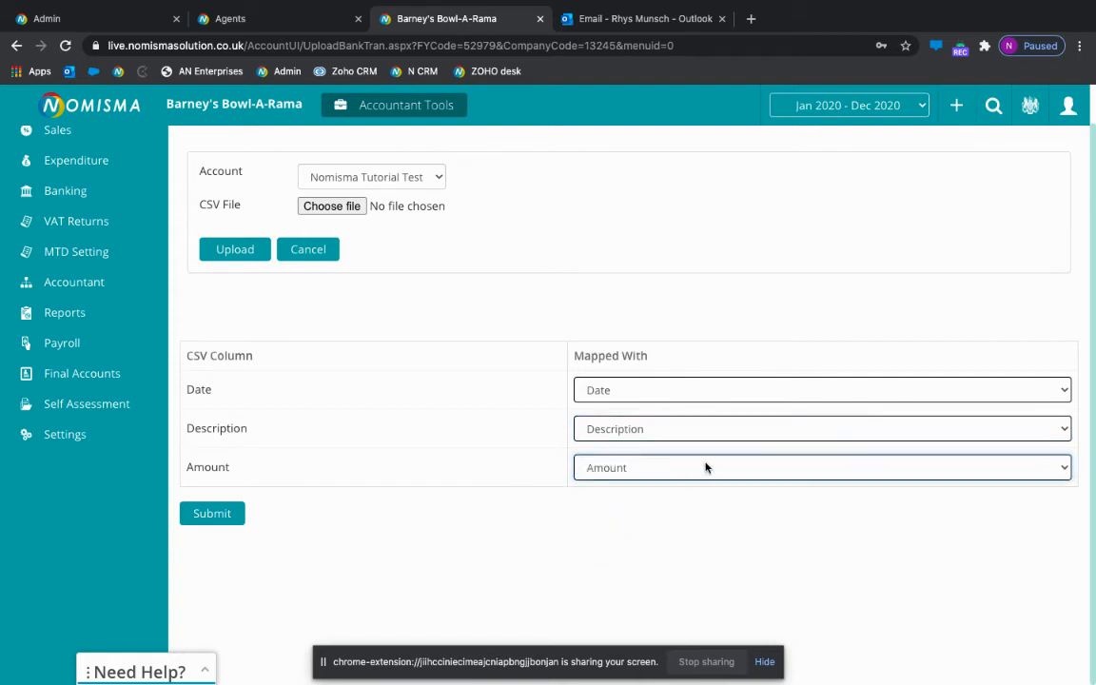
click(211, 513)
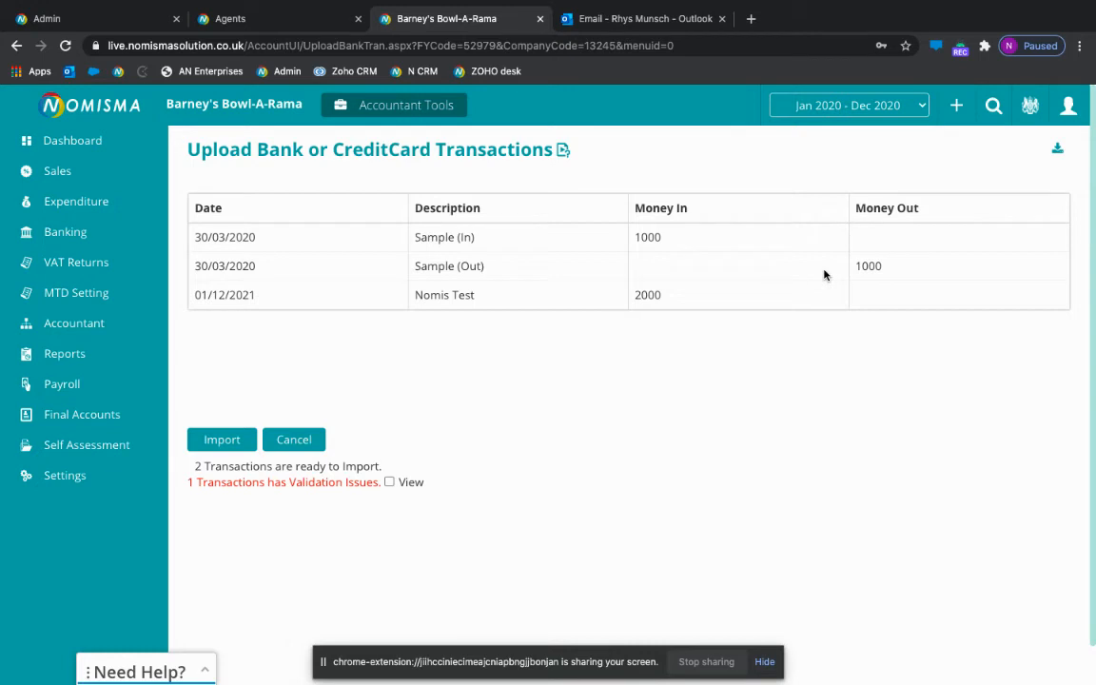
Show the reasons for the transaction validation issues and import the transactions that are ready.
click(389, 482)
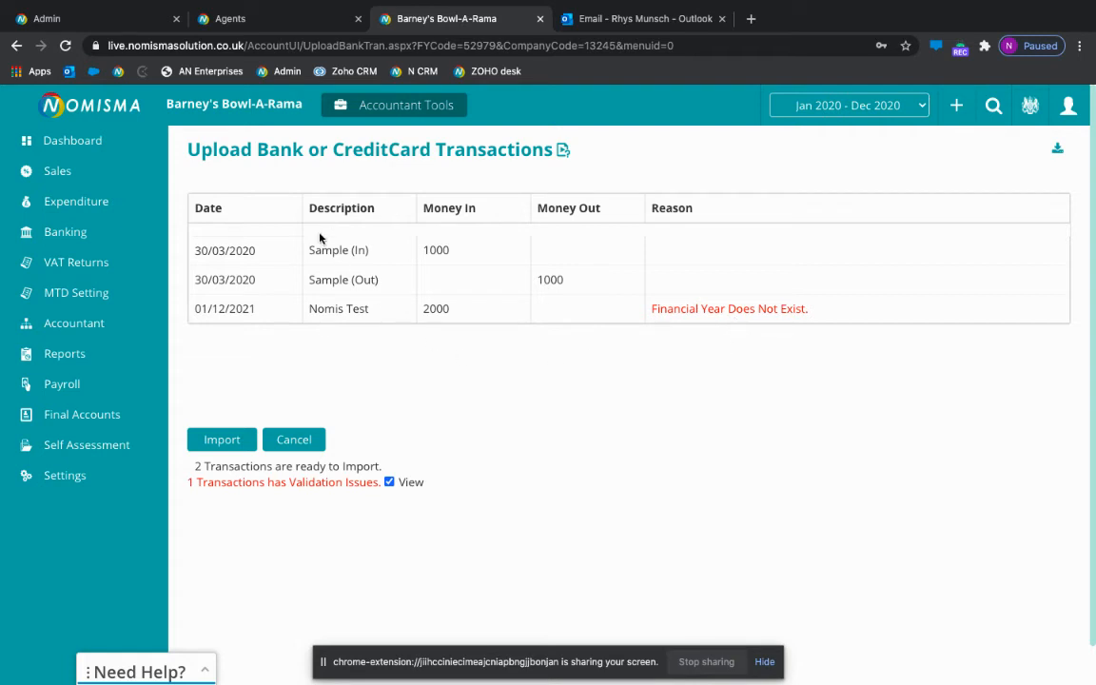
click(217, 439)
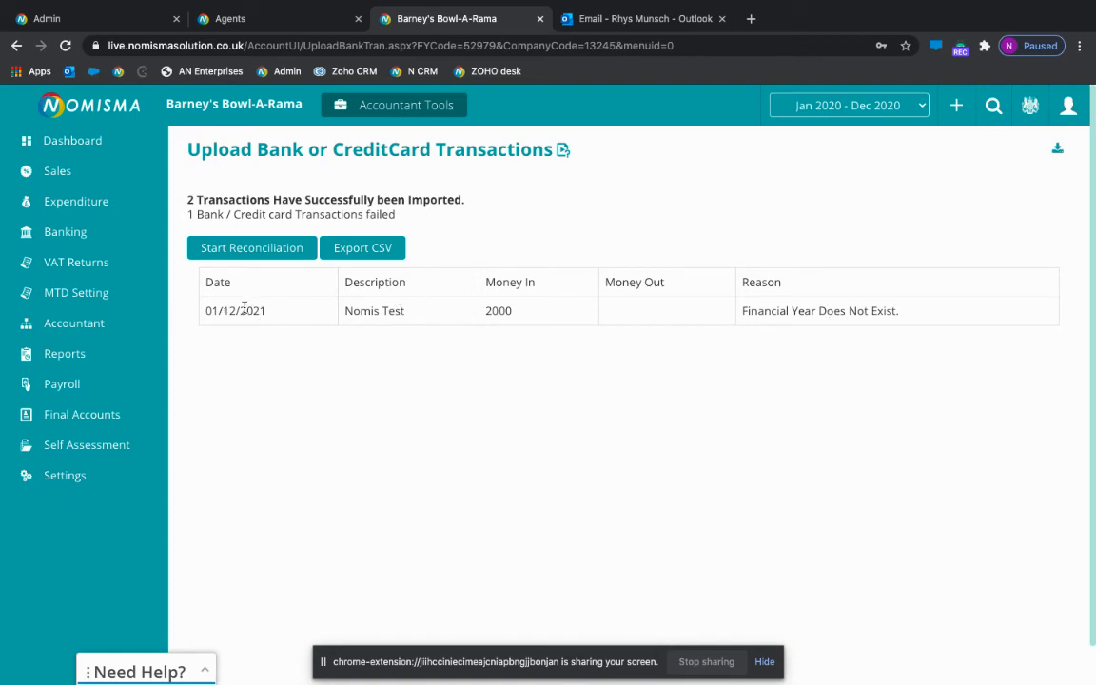
Open the unreconciled banking transactions for the Nomisma Tutorial Test account.
click(84, 237)
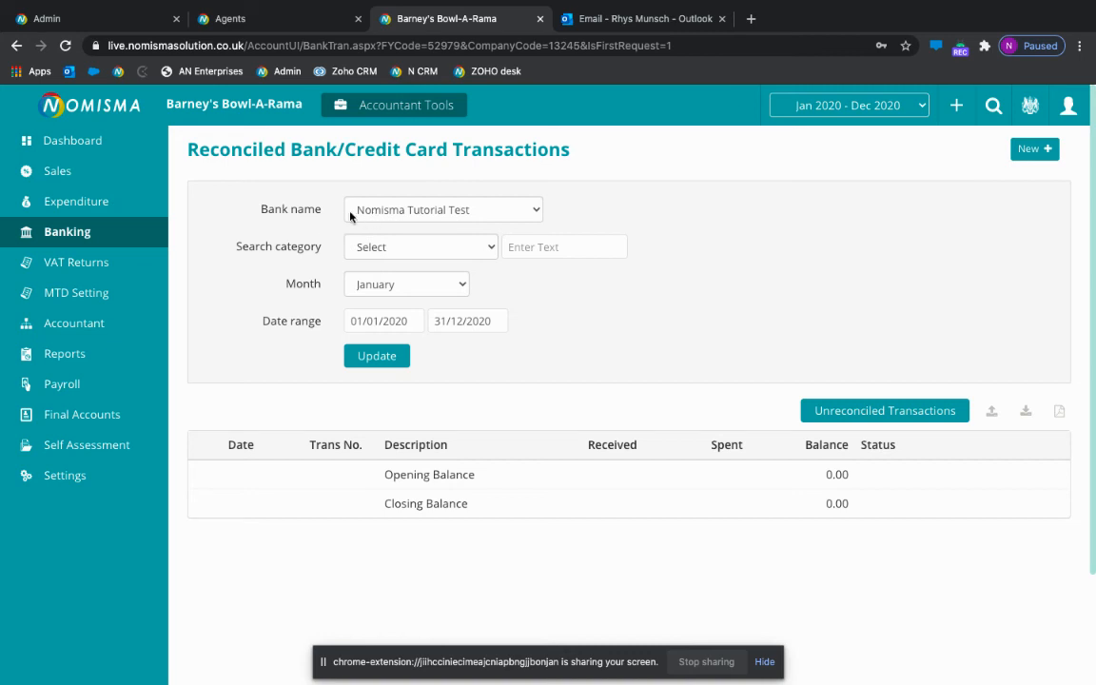
click(431, 211)
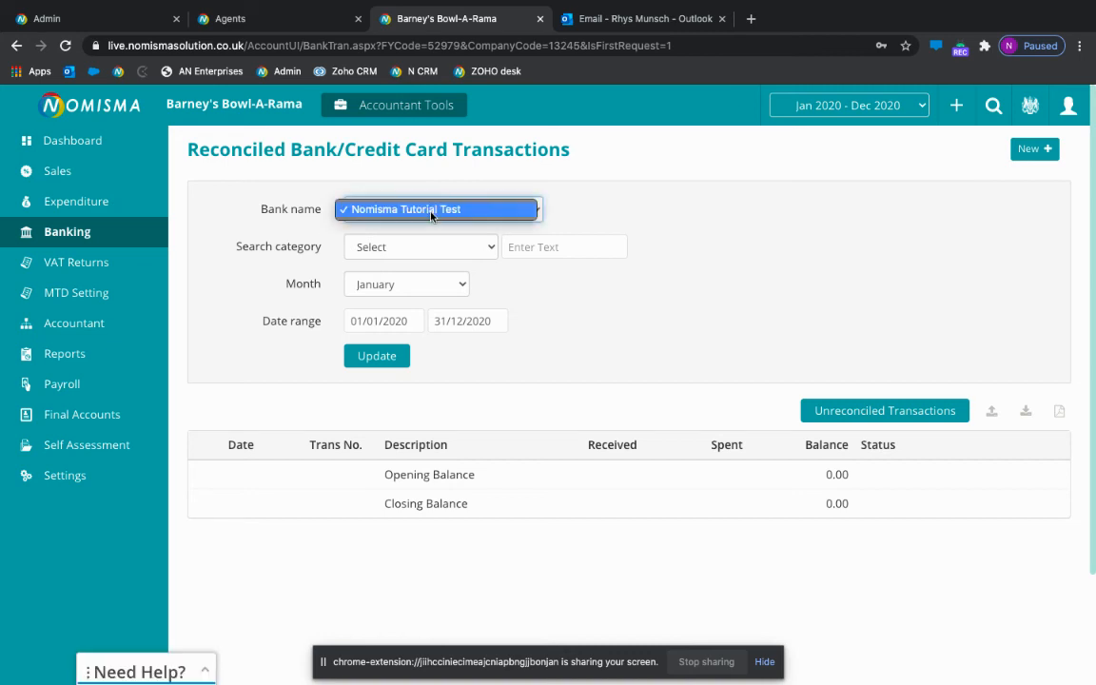
click(433, 211)
click(876, 411)
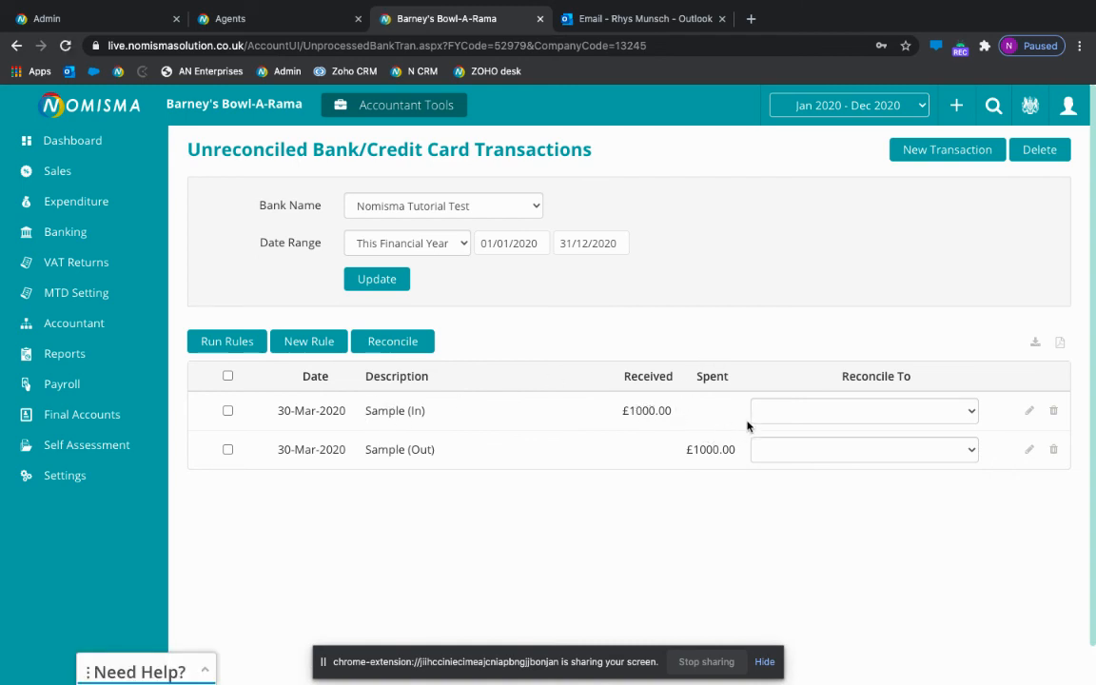
Browse the nominal accounts that the Sample (In) transaction can be reconciled to, without choosing one.
click(801, 413)
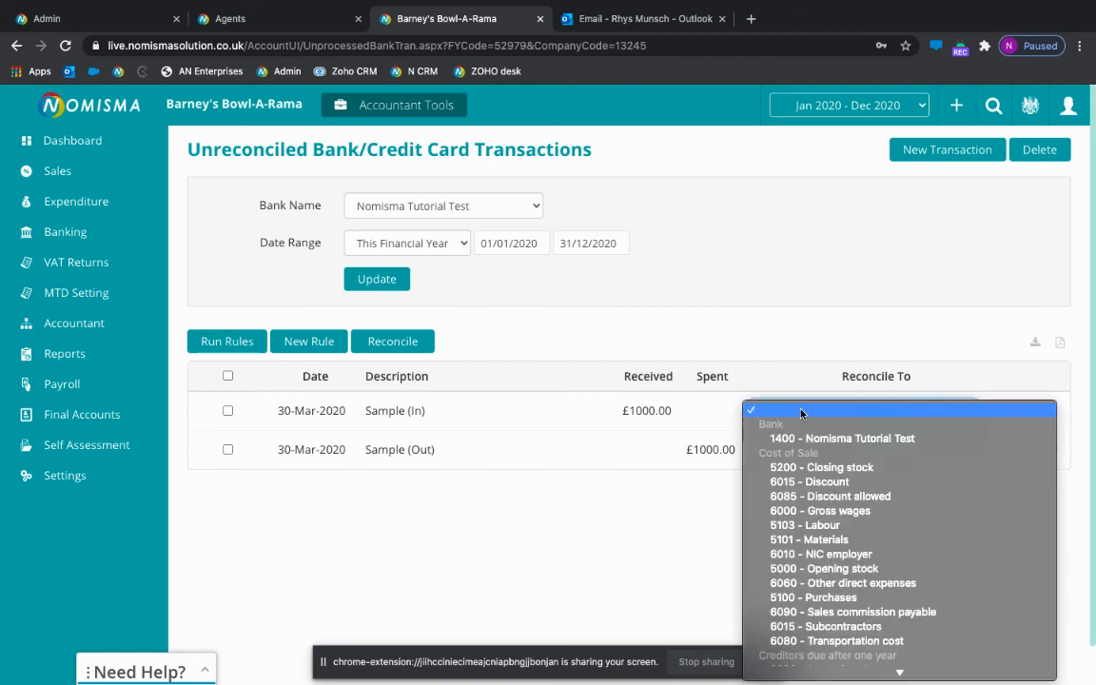
scroll(818, 481, down, 3)
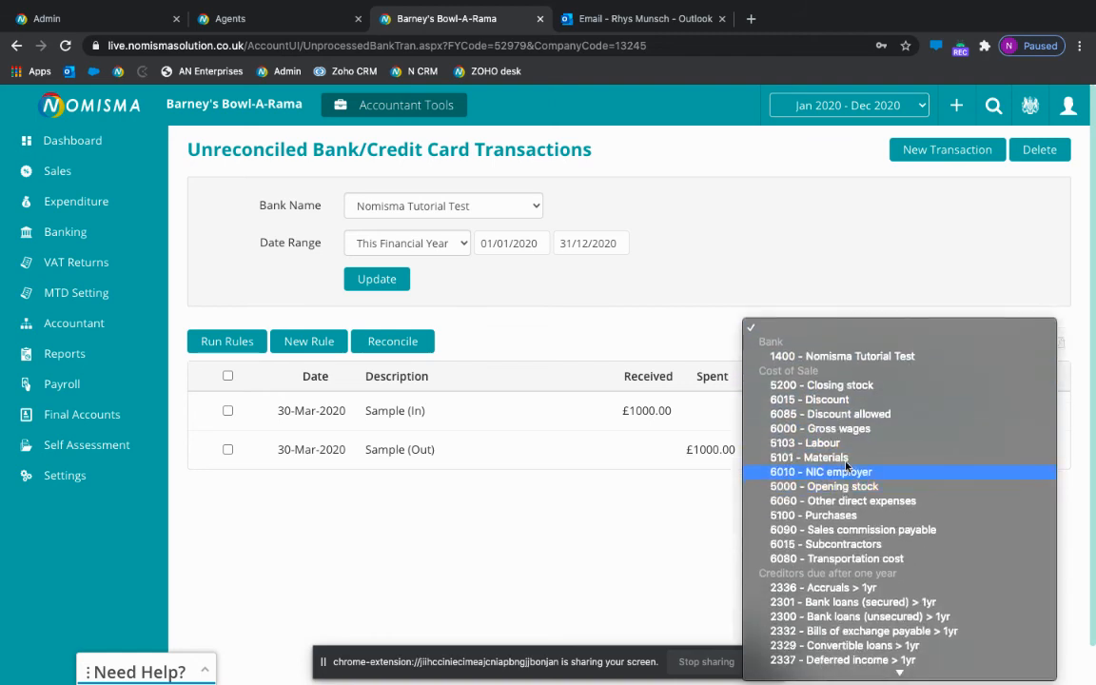
scroll(854, 470, down, 5)
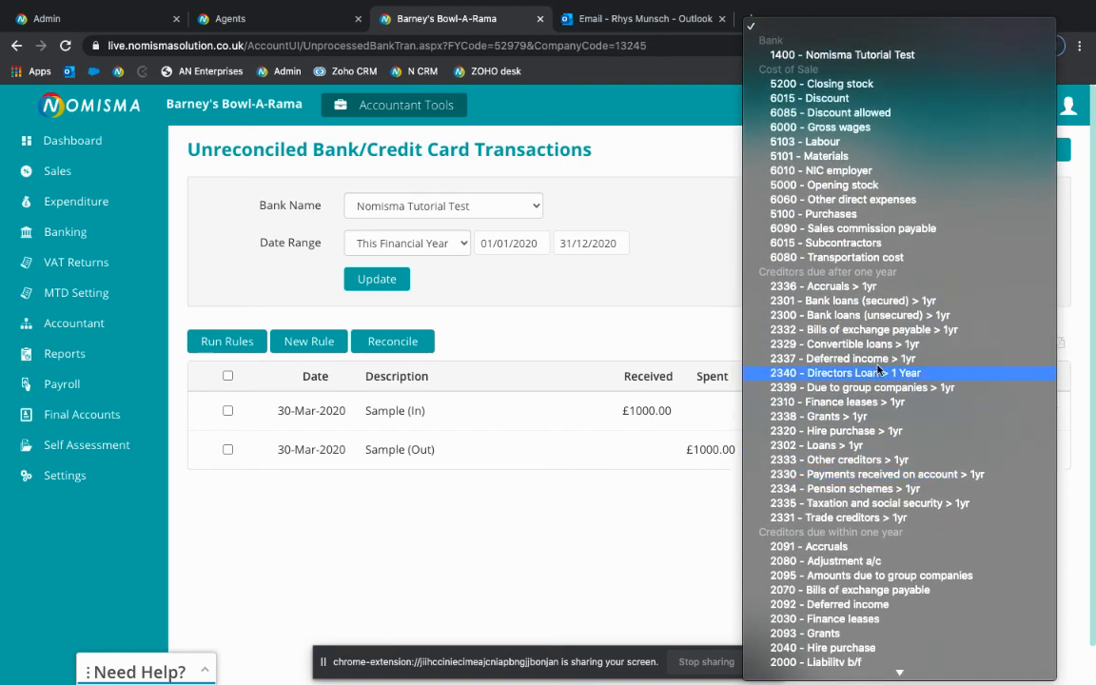
scroll(880, 480, down, 3)
click(762, 433)
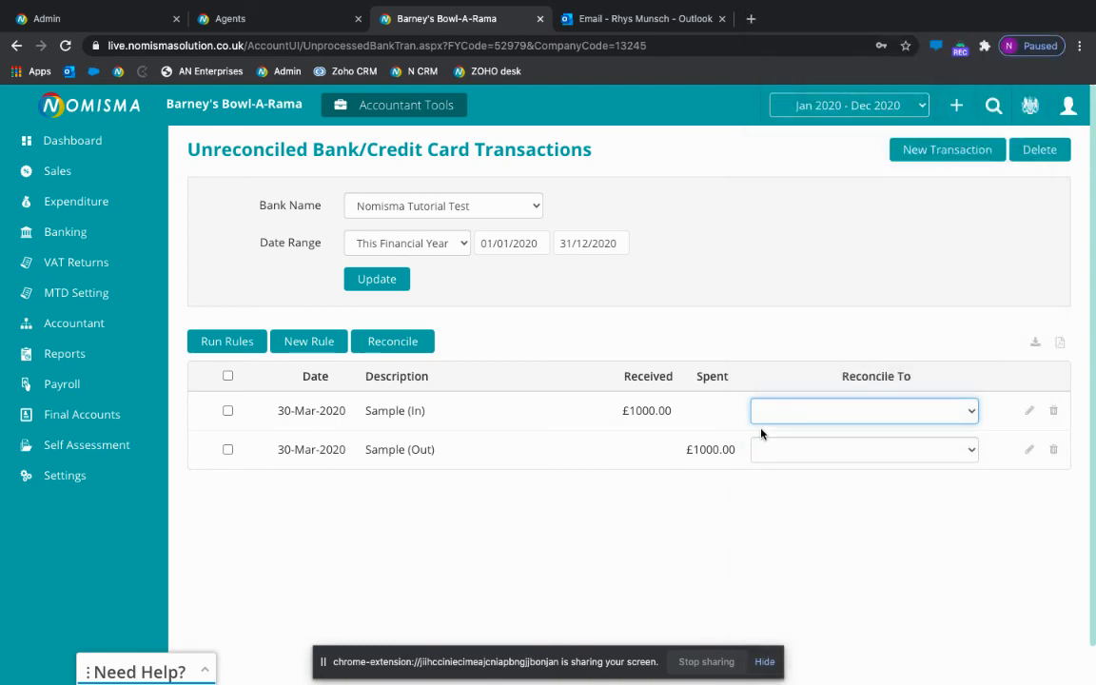